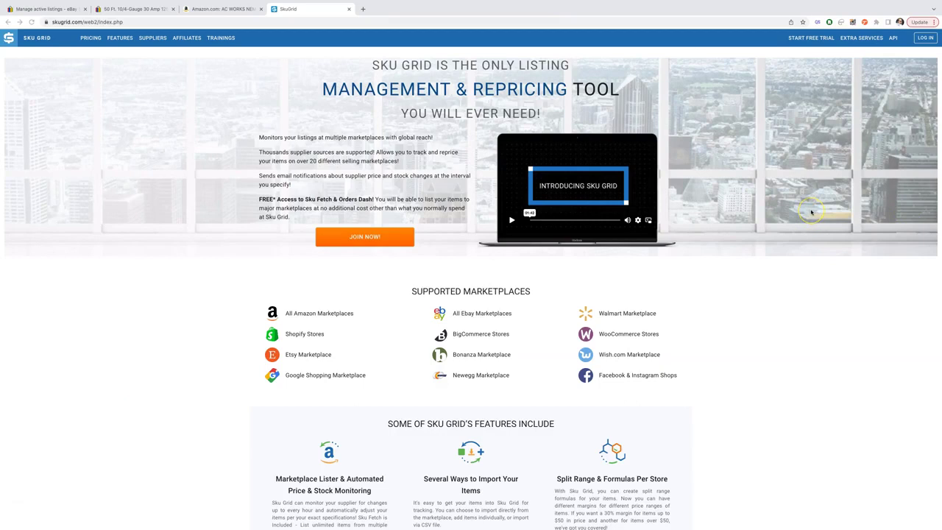
{"action": "left_click", "coordinate": [928, 38]}
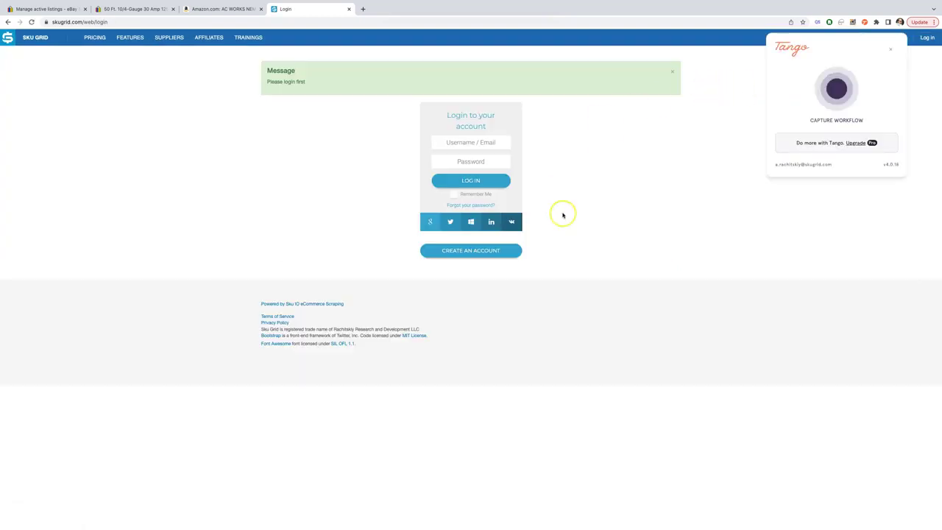
{"action": "left_click", "coordinate": [501, 250]}
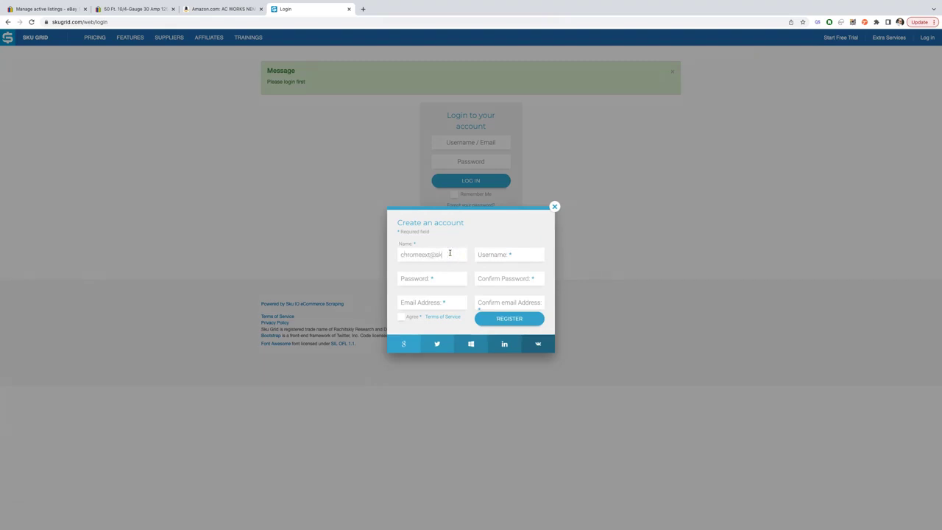
{"action": "type", "text": ".com"}
{"action": "key", "text": "Tab"}
{"action": "key", "text": "ctrl+v"}
{"action": "key", "text": "Tab"}
{"action": "key", "text": "ctrl+v"}
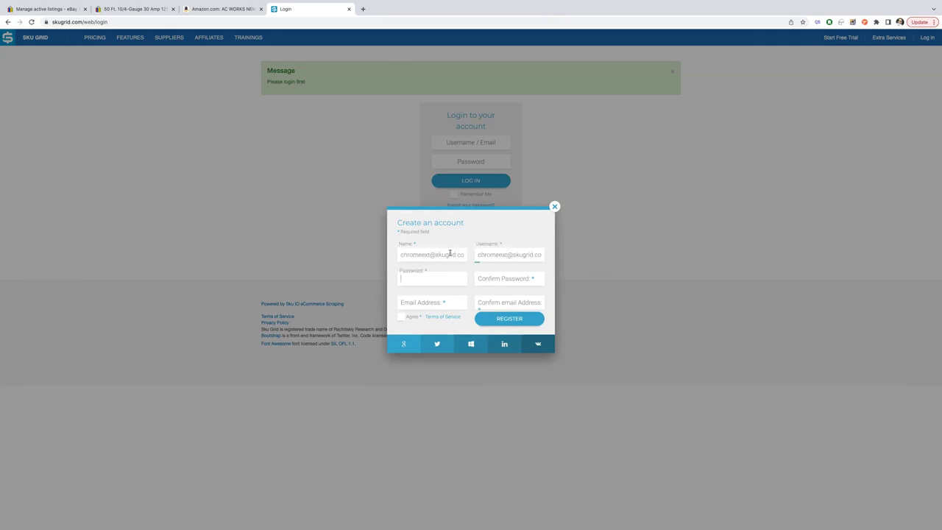
Confirm the password, enter and confirm the e-mail address, accept the terms and register.
{"action": "key", "text": "Tab"}
{"action": "key", "text": "ctrl+v"}
{"action": "key", "text": "Tab"}
{"action": "key", "text": "ctrl+v"}
{"action": "key", "text": "Tab"}
{"action": "key", "text": "ctrl+v"}
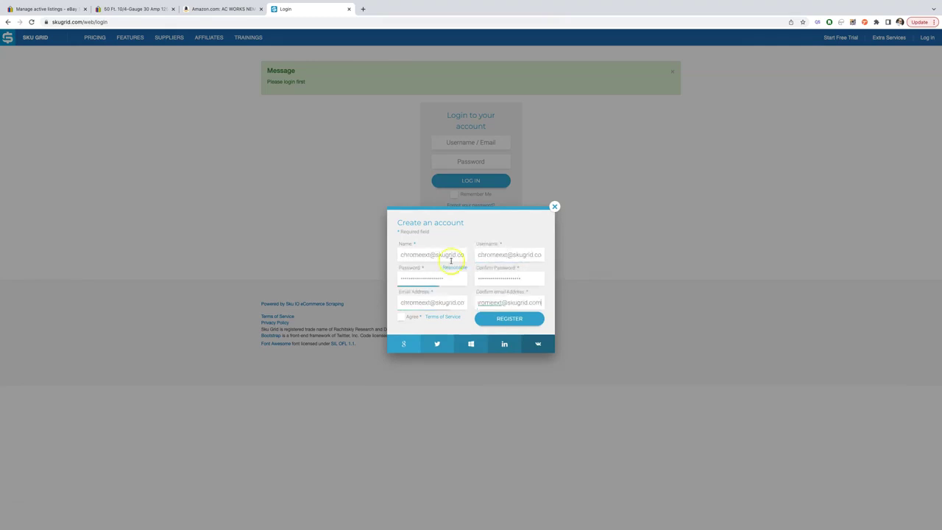
{"action": "left_click", "coordinate": [414, 316]}
{"action": "left_click", "coordinate": [476, 318]}
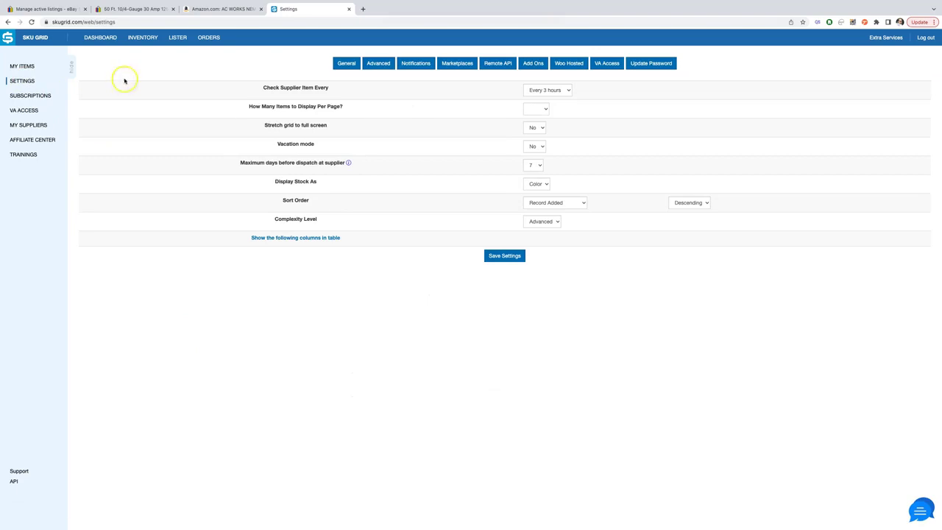
Connect a new EBAY marketplace with the US division and save it.
{"action": "left_click", "coordinate": [457, 62]}
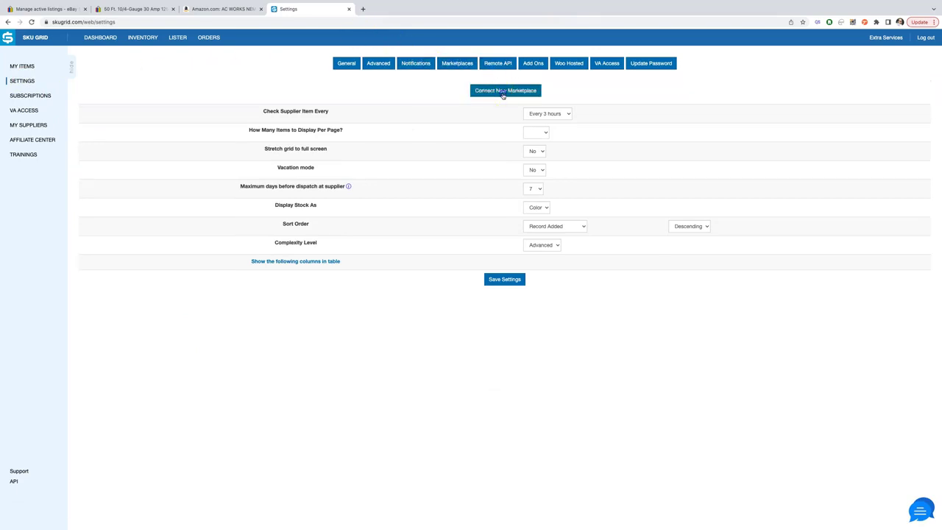
{"action": "left_click", "coordinate": [505, 90]}
{"action": "left_click", "coordinate": [426, 87]}
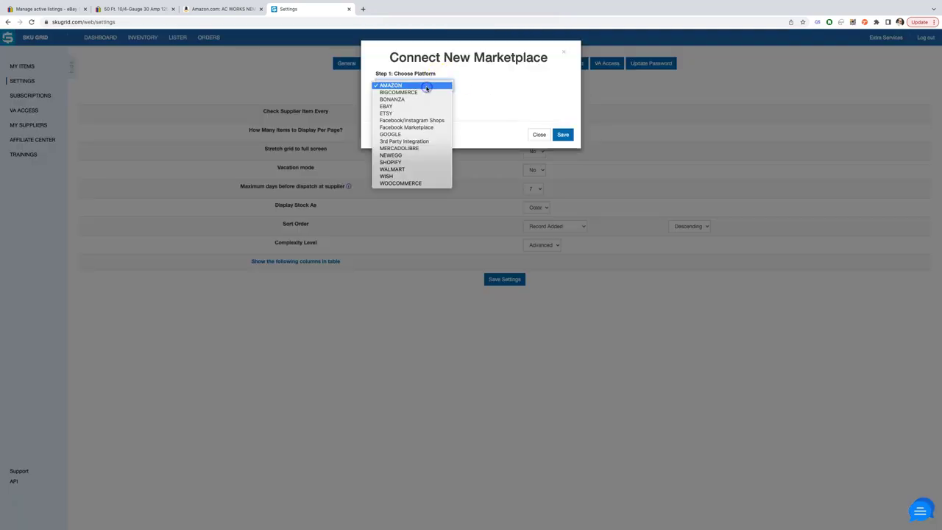
{"action": "left_click", "coordinate": [406, 108]}
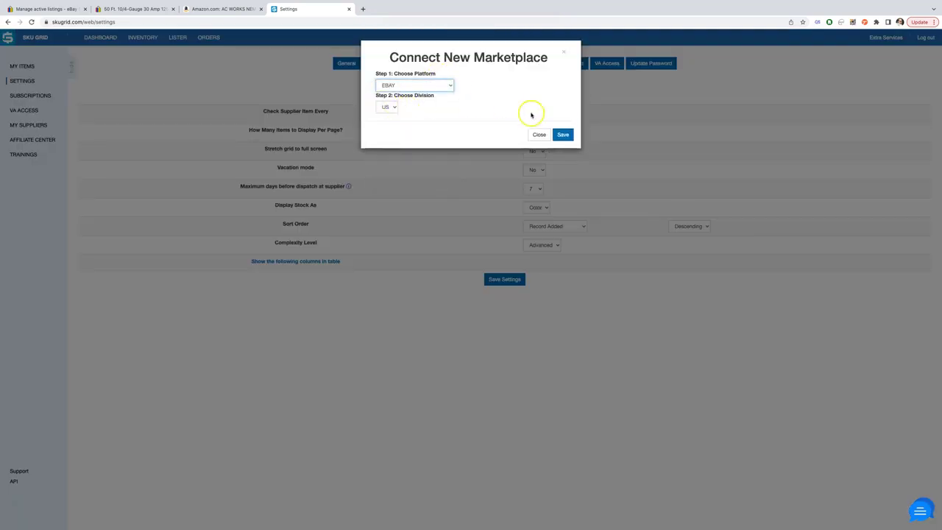
{"action": "left_click", "coordinate": [390, 107]}
{"action": "left_click", "coordinate": [431, 113]}
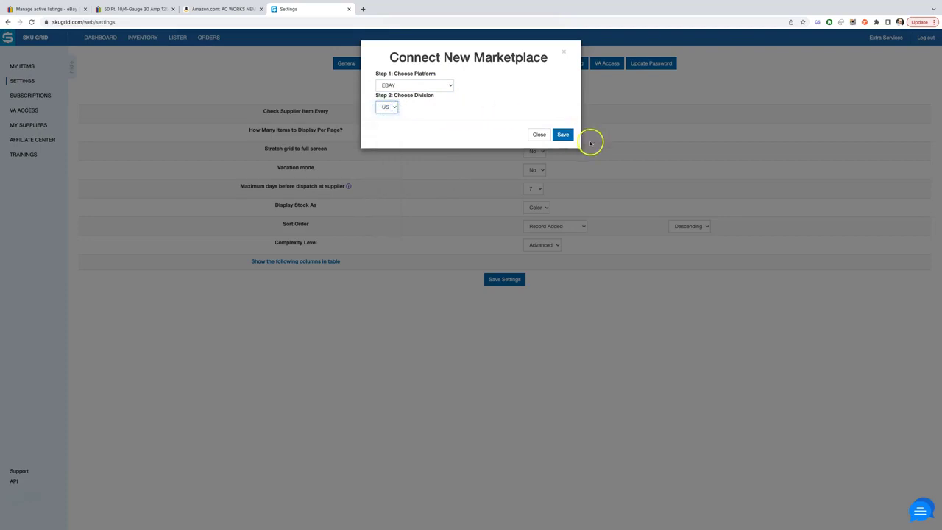
{"action": "left_click", "coordinate": [563, 135]}
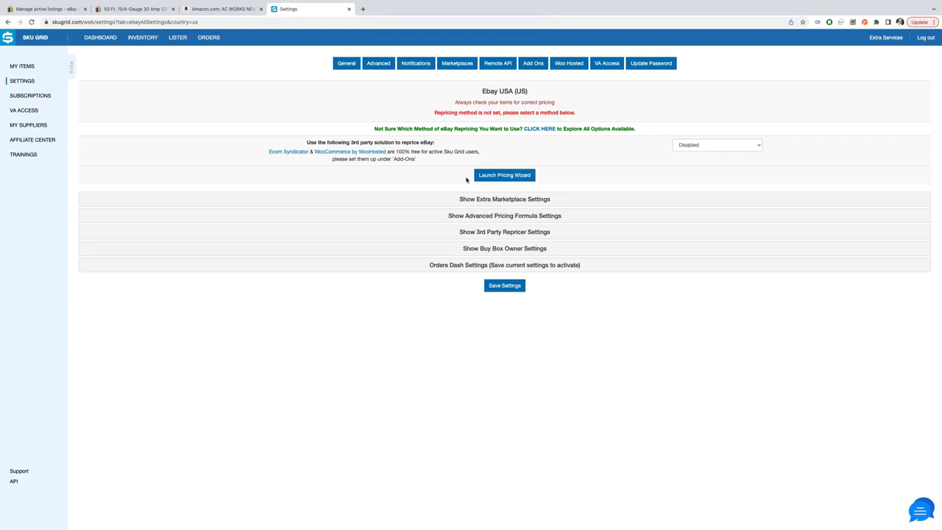
Set eBay repricing to 'Update via Chrome Extension', then view eBay's active listings.
{"action": "left_click", "coordinate": [375, 179]}
{"action": "left_click", "coordinate": [682, 145]}
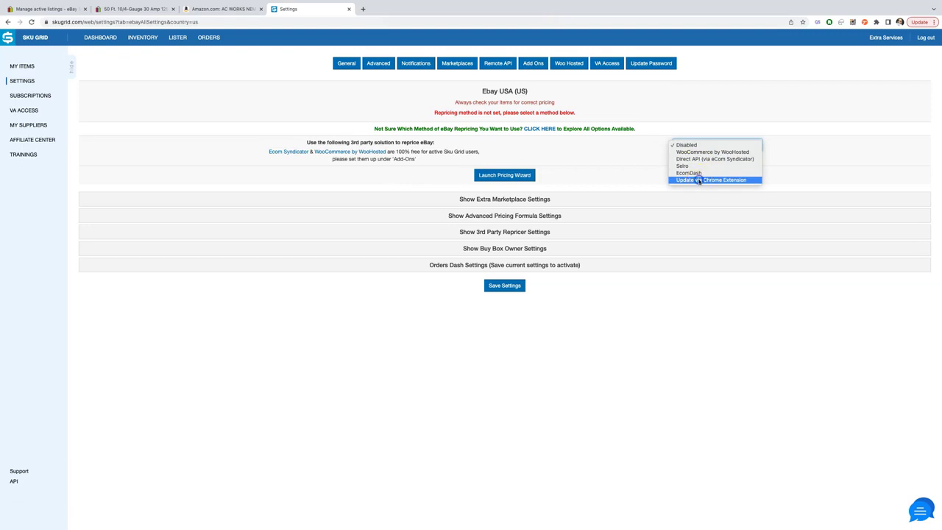
{"action": "left_click", "coordinate": [699, 180]}
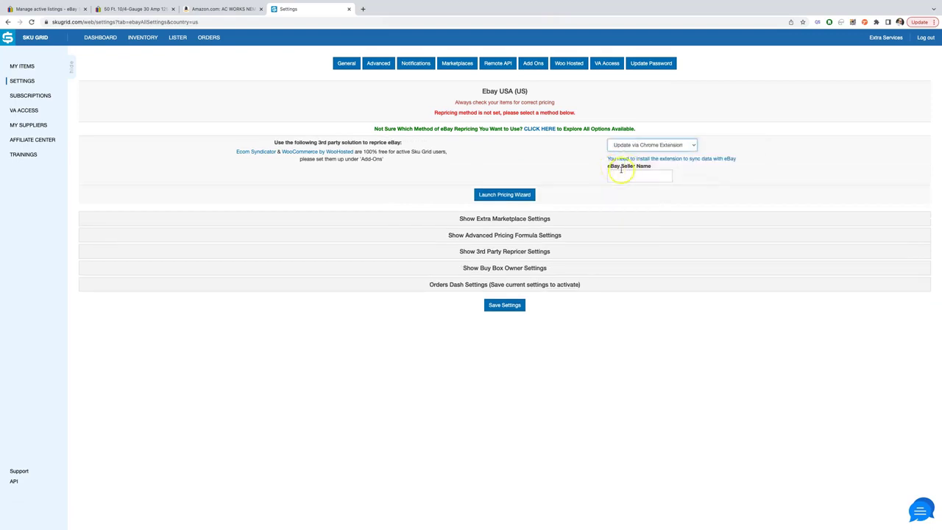
{"action": "left_click", "coordinate": [628, 175]}
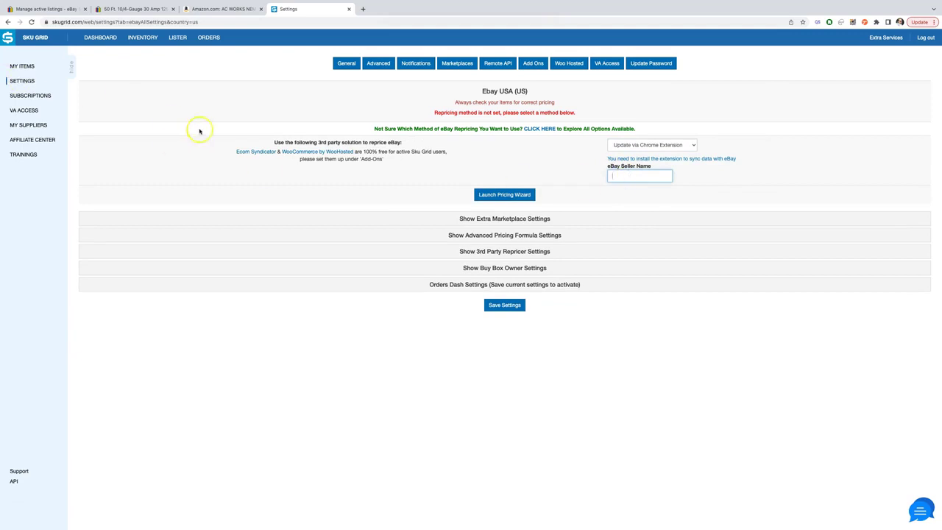
{"action": "left_click", "coordinate": [63, 9]}
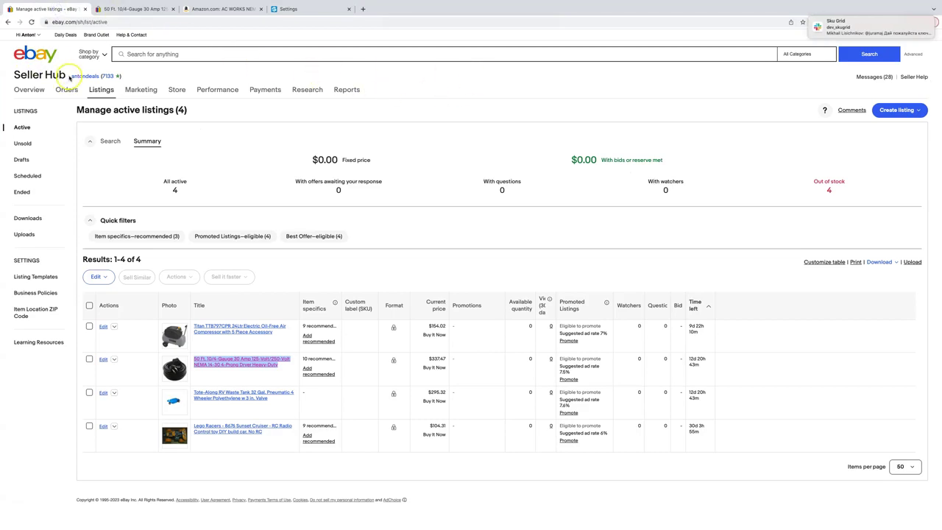
Copy the seller's username from eBay Seller Hub into Sku Grid's eBay Seller Name field.
{"action": "left_click_drag", "start_coordinate": [70, 77], "coordinate": [99, 76]}
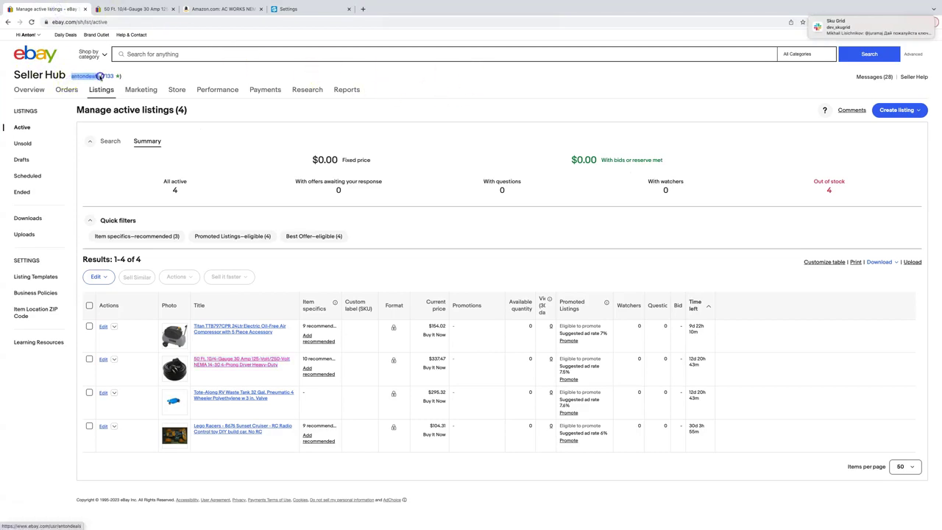
{"action": "left_click", "coordinate": [288, 9]}
{"action": "type", "text": "antondealsView profile"}
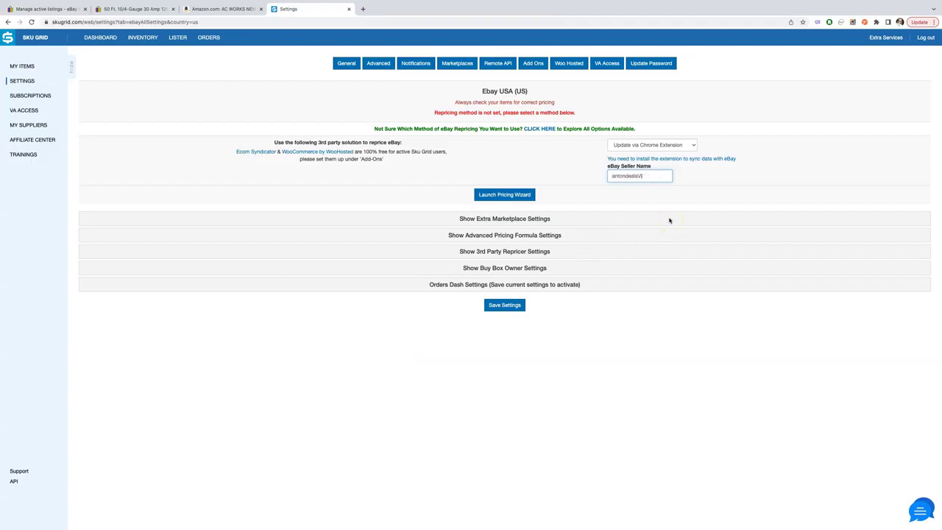
Save the eBay USA marketplace settings until 'Settings were saved' appears.
{"action": "left_click", "coordinate": [572, 194]}
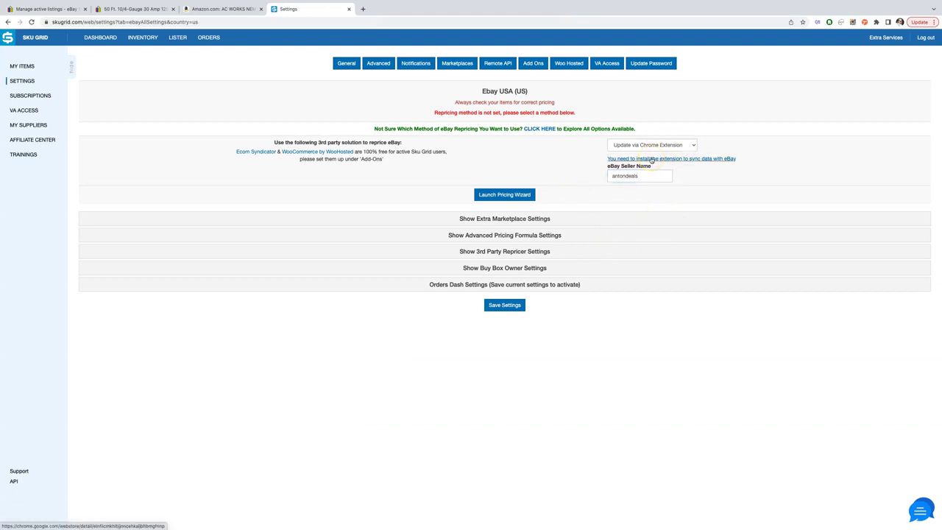
{"action": "left_click", "coordinate": [508, 308]}
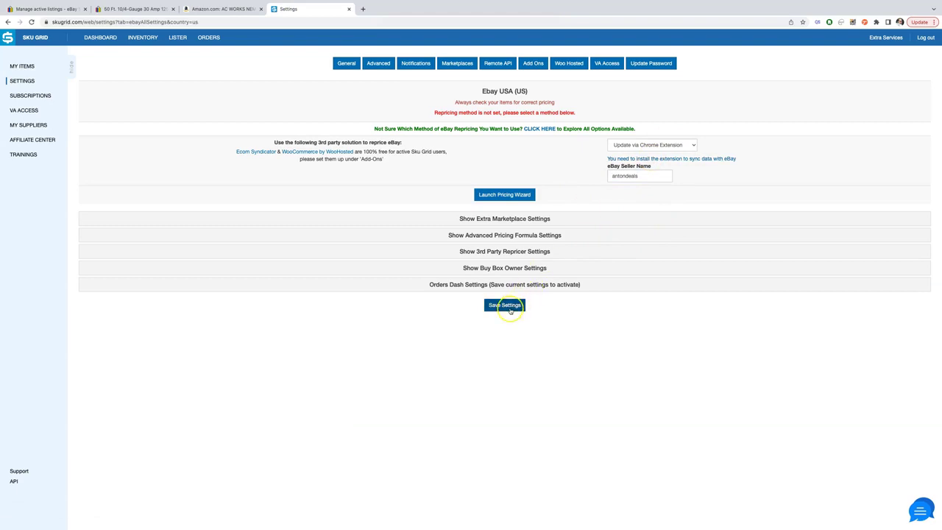
{"action": "left_click", "coordinate": [588, 237]}
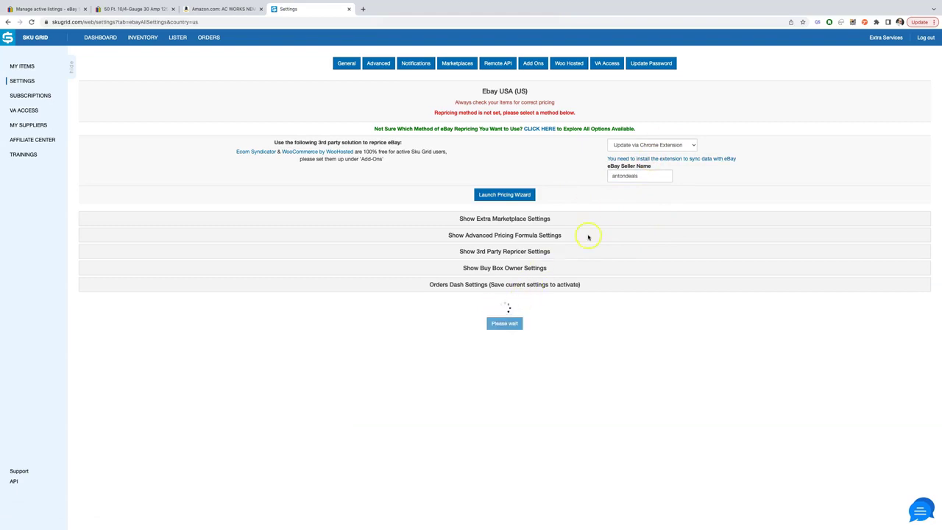
{"action": "left_click_drag", "start_coordinate": [610, 176], "coordinate": [623, 187]}
{"action": "left_click", "coordinate": [693, 187]}
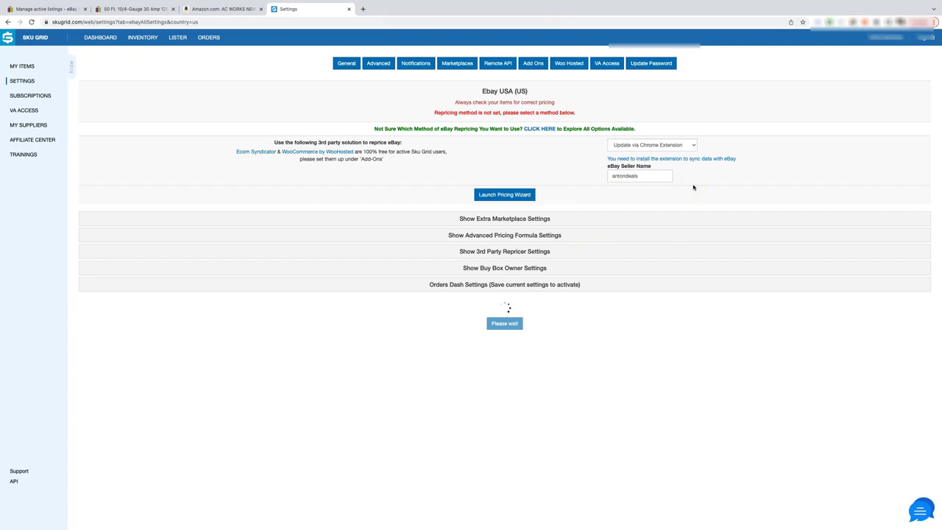
{"action": "left_click_drag", "start_coordinate": [681, 184], "coordinate": [604, 179]}
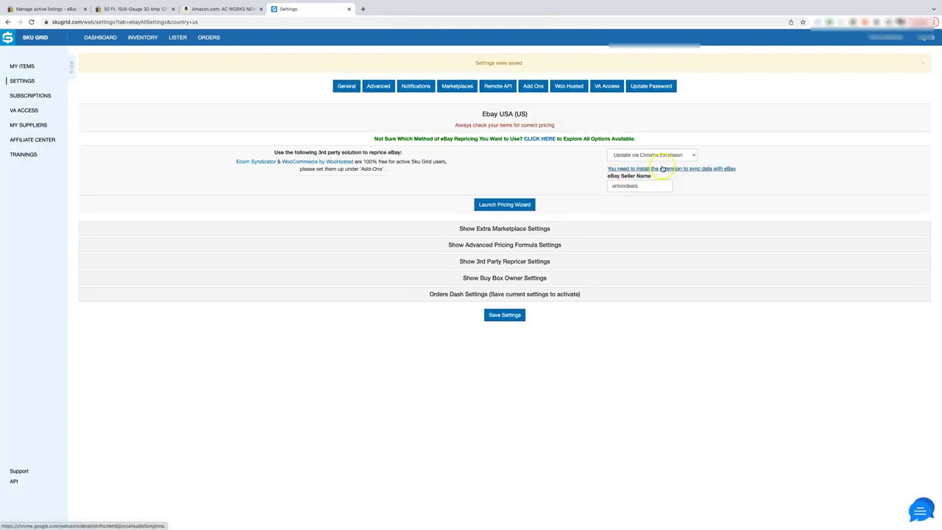
Install the 'Sku Grid - eBay Marketplace Repricer & Lister' Chrome extension and pin it.
{"action": "left_click", "coordinate": [663, 169]}
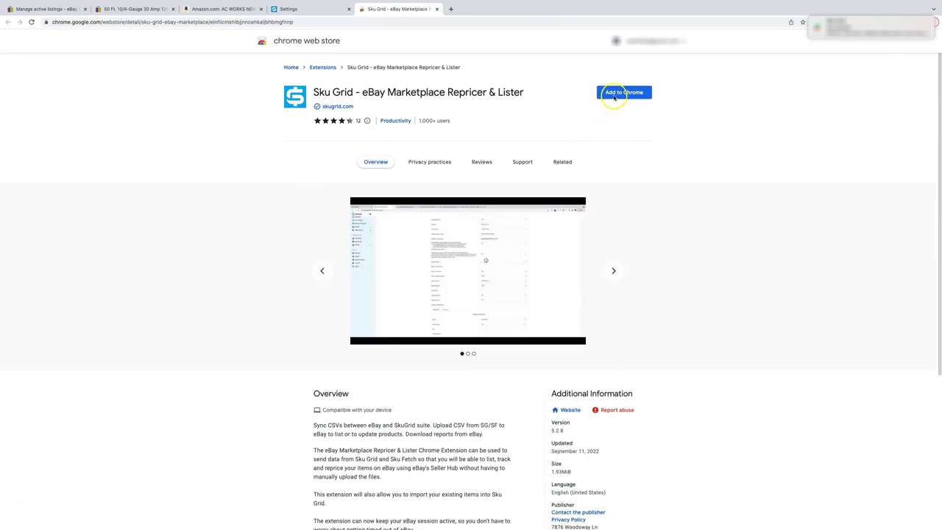
{"action": "left_click", "coordinate": [624, 92]}
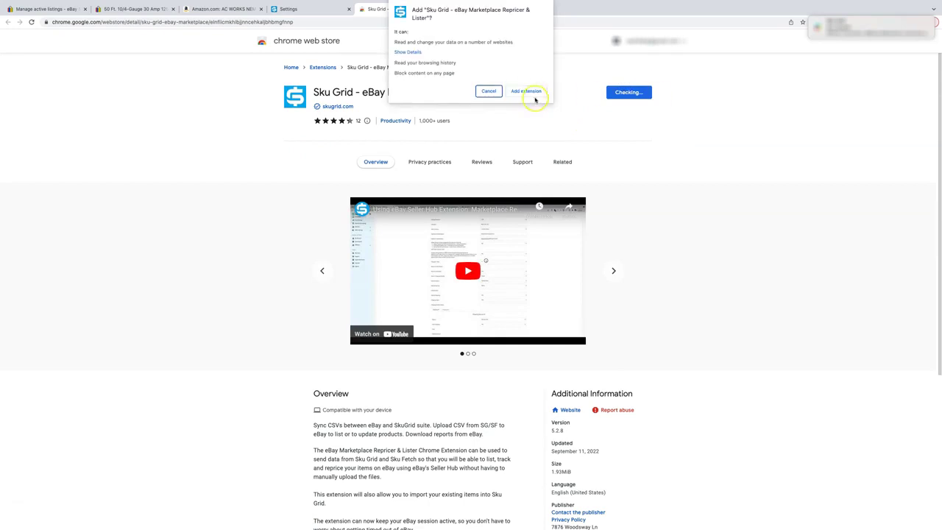
{"action": "left_click", "coordinate": [532, 91]}
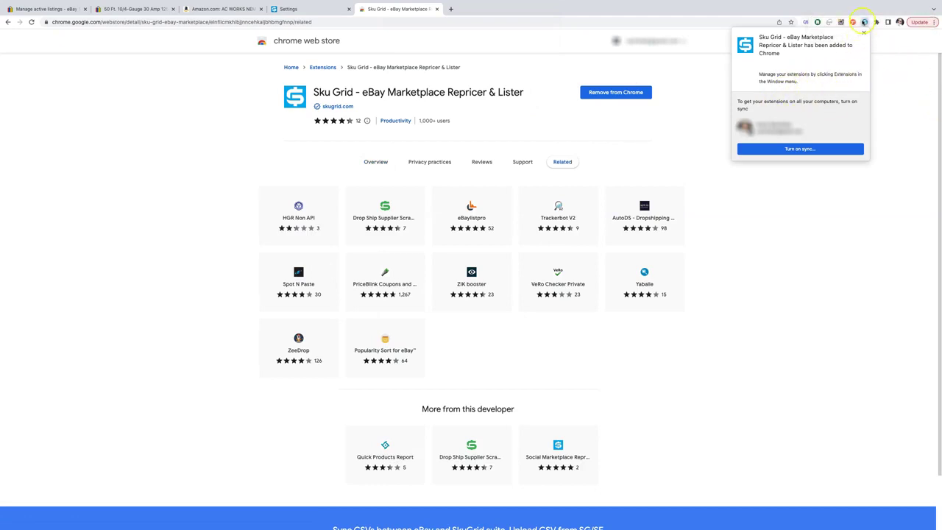
{"action": "right_click", "coordinate": [864, 22]}
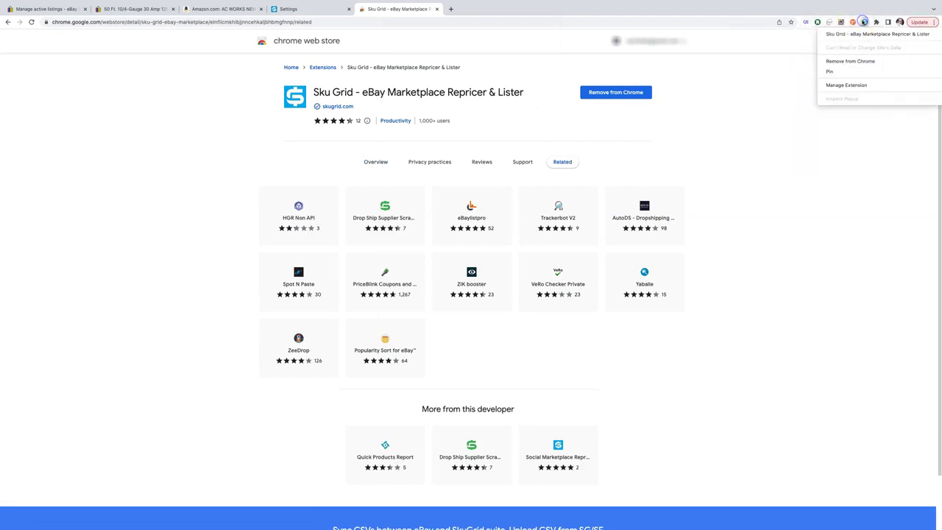
{"action": "left_click", "coordinate": [830, 73]}
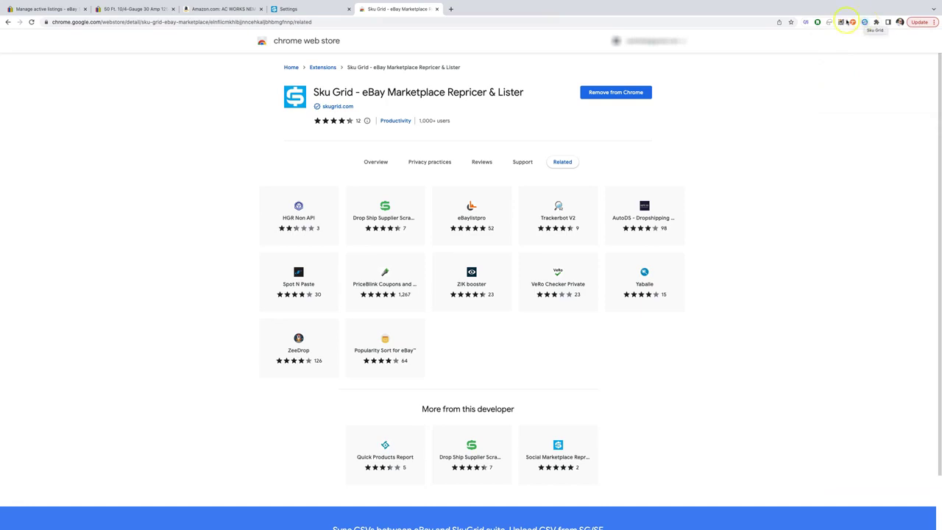
Go from the extension's settings page to Sku Grid's Remote API tab holding the remote key.
{"action": "left_click", "coordinate": [436, 8]}
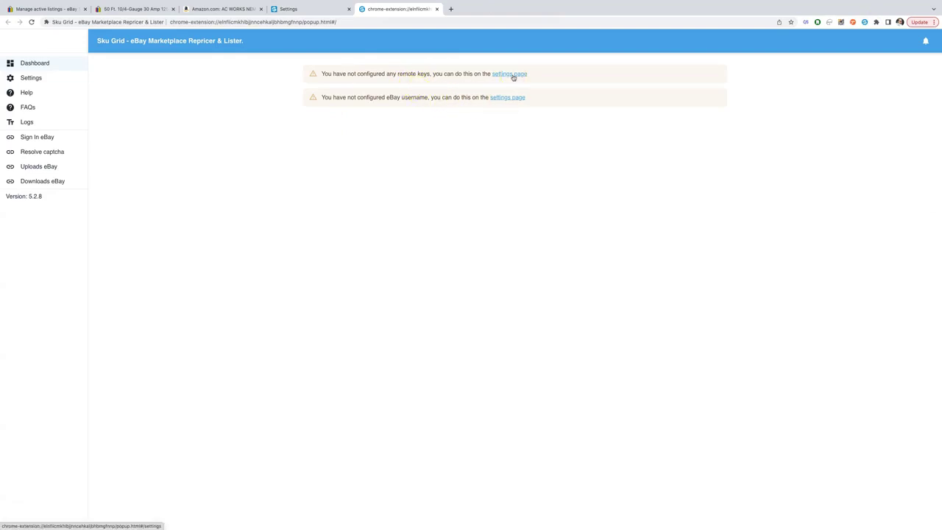
{"action": "left_click", "coordinate": [513, 74]}
{"action": "left_click", "coordinate": [447, 97]}
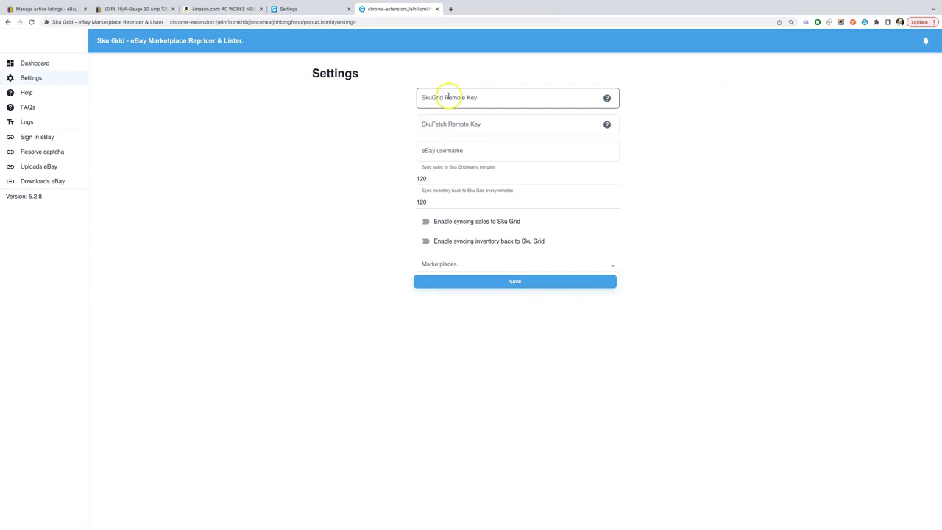
{"action": "left_click", "coordinate": [608, 97]}
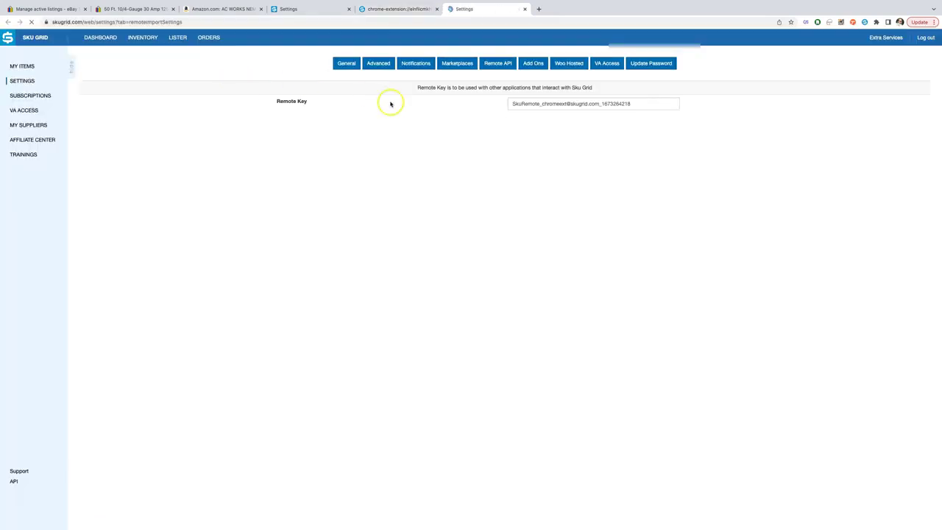
Copy the account's remote key from Remote API settings and return to the extension settings.
{"action": "triple_click", "coordinate": [558, 101]}
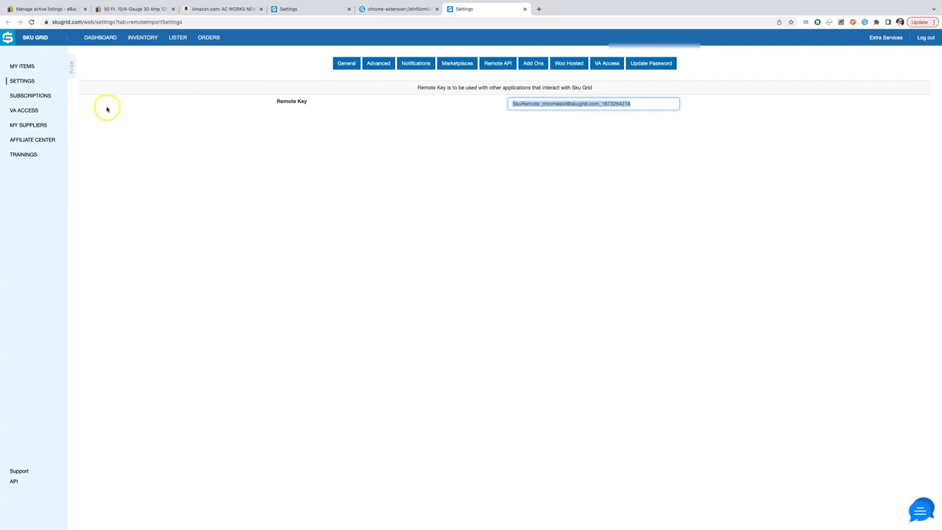
{"action": "left_click", "coordinate": [24, 82]}
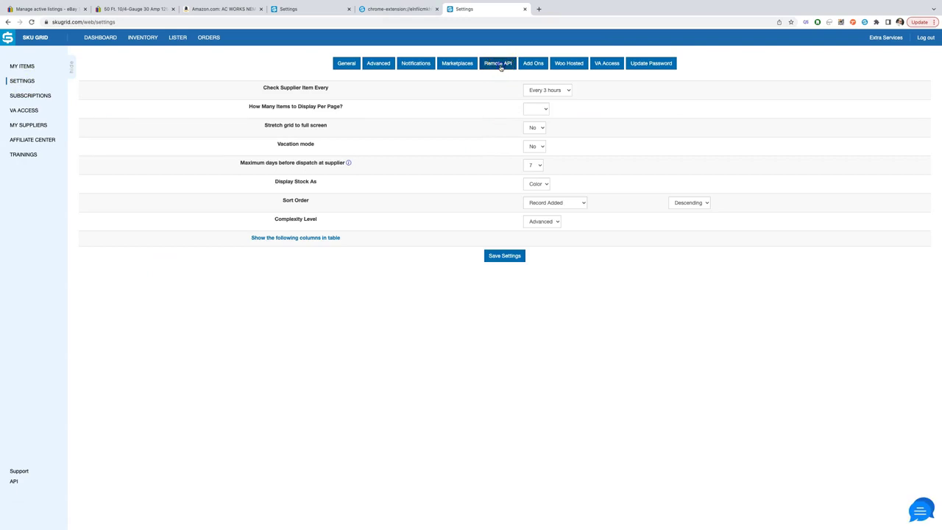
{"action": "left_click", "coordinate": [498, 64]}
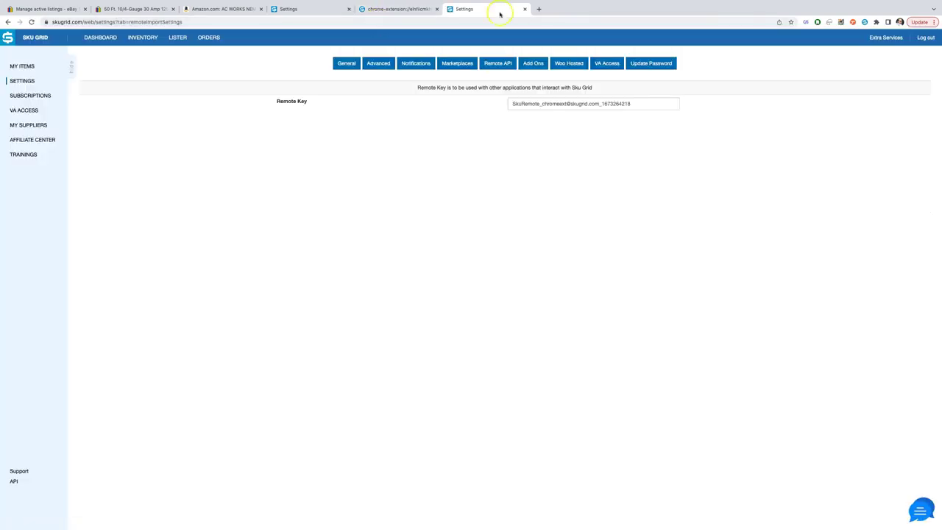
{"action": "triple_click", "coordinate": [606, 105]}
{"action": "key", "text": "super+c"}
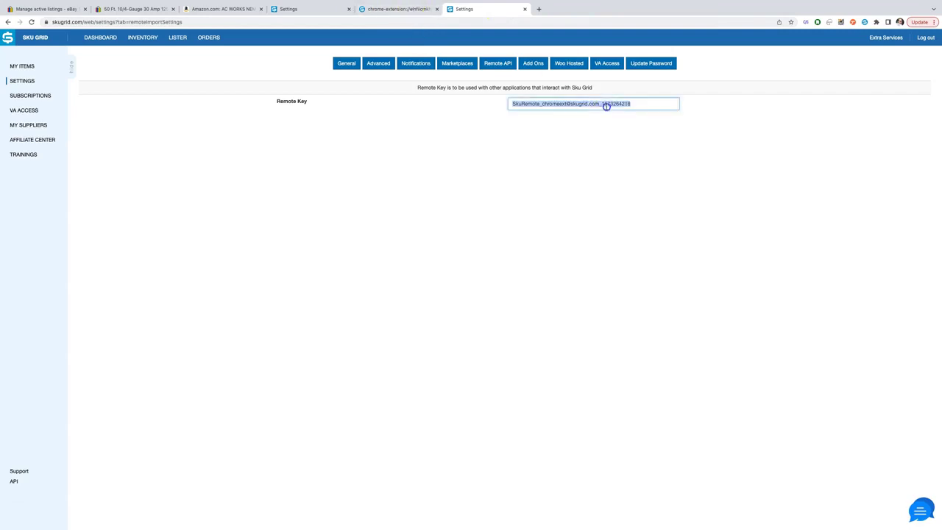
{"action": "left_click", "coordinate": [401, 9]}
Paste the remote key into SkuGrid Remote Key and enter the eBay username.
{"action": "left_click", "coordinate": [480, 100]}
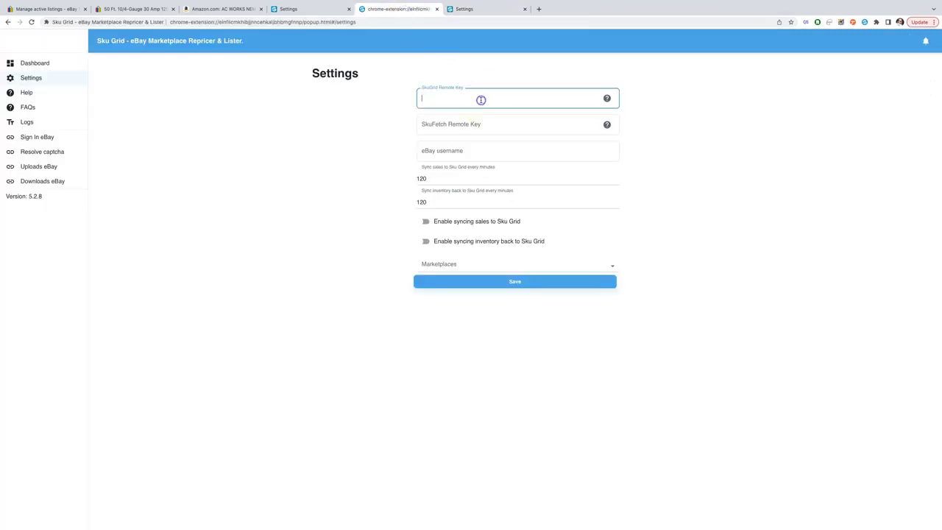
{"action": "left_click", "coordinate": [354, 131]}
{"action": "left_click", "coordinate": [479, 96]}
{"action": "key", "text": "super+v"}
{"action": "left_click", "coordinate": [511, 144]}
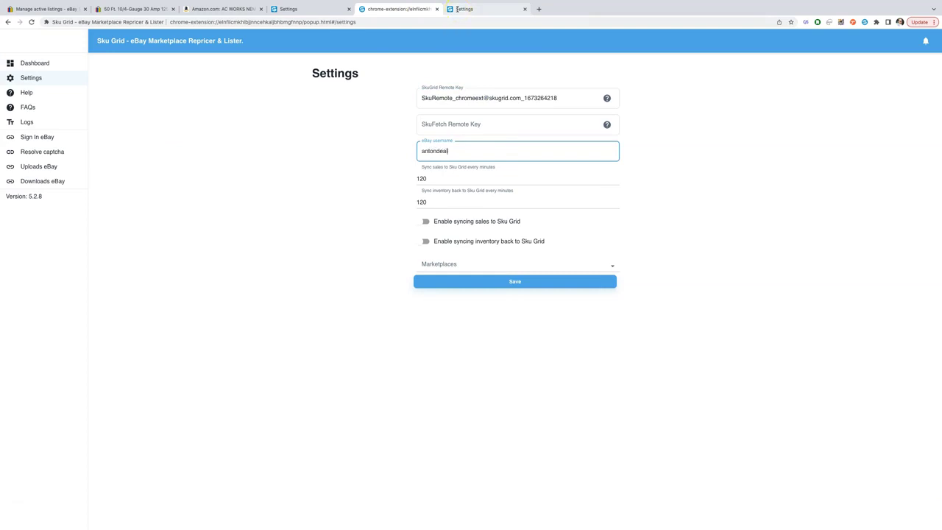
{"action": "left_click", "coordinate": [349, 201]}
Check the 120-minute sales and inventory sync intervals.
{"action": "left_click", "coordinate": [477, 153]}
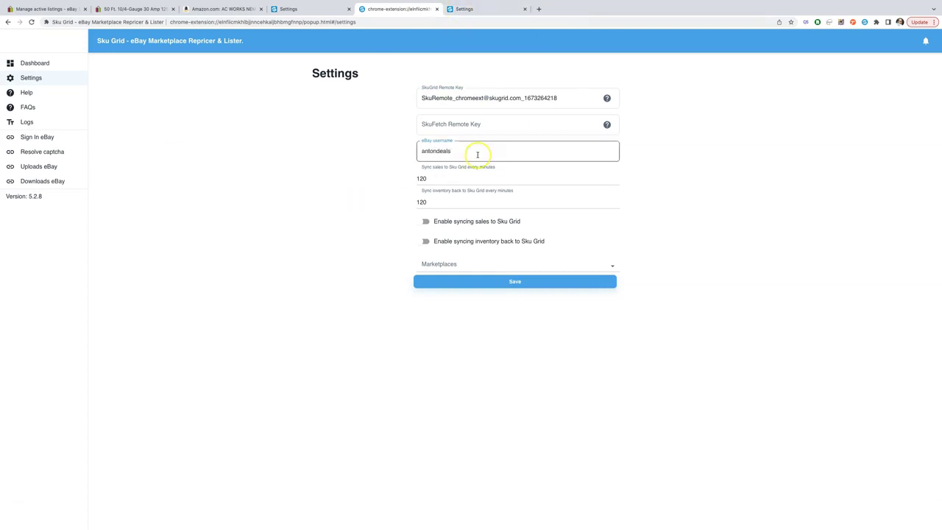
{"action": "left_click", "coordinate": [459, 172]}
{"action": "left_click", "coordinate": [450, 184]}
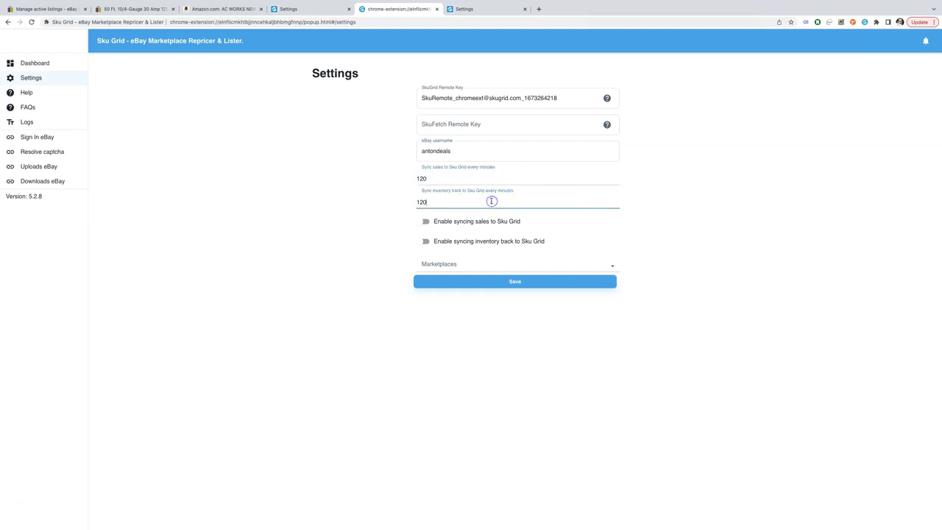
{"action": "left_click", "coordinate": [482, 179]}
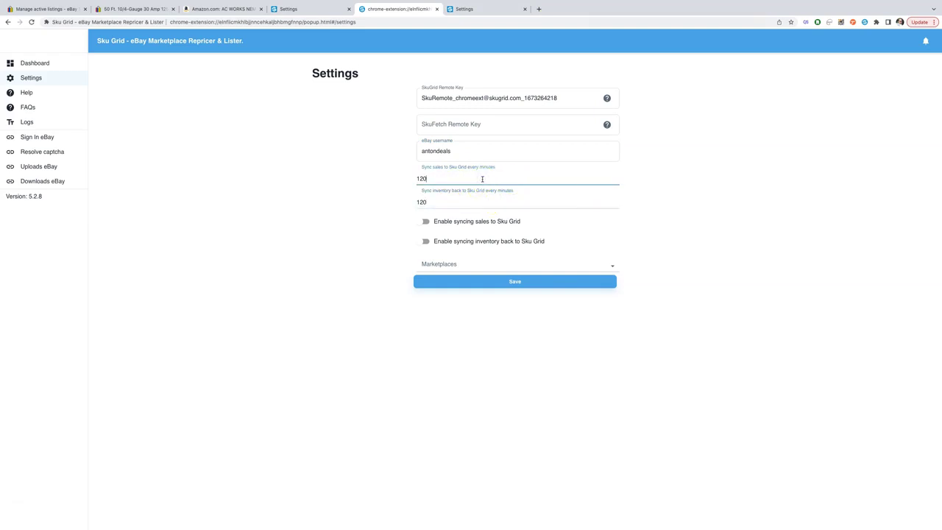
{"action": "left_click", "coordinate": [463, 201]}
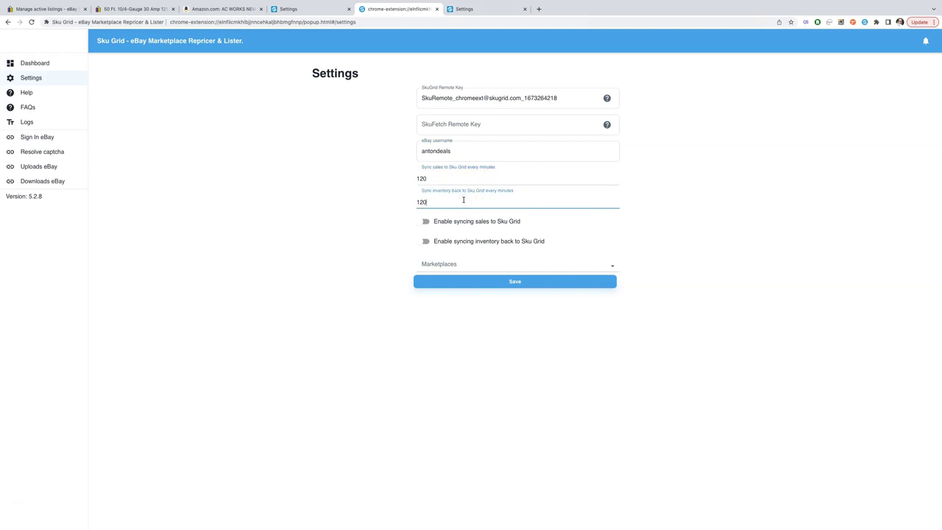
{"action": "left_click", "coordinate": [449, 206]}
Enable inventory syncing back to Sku Grid, select EBAY_US and save the extension settings.
{"action": "left_click", "coordinate": [426, 243]}
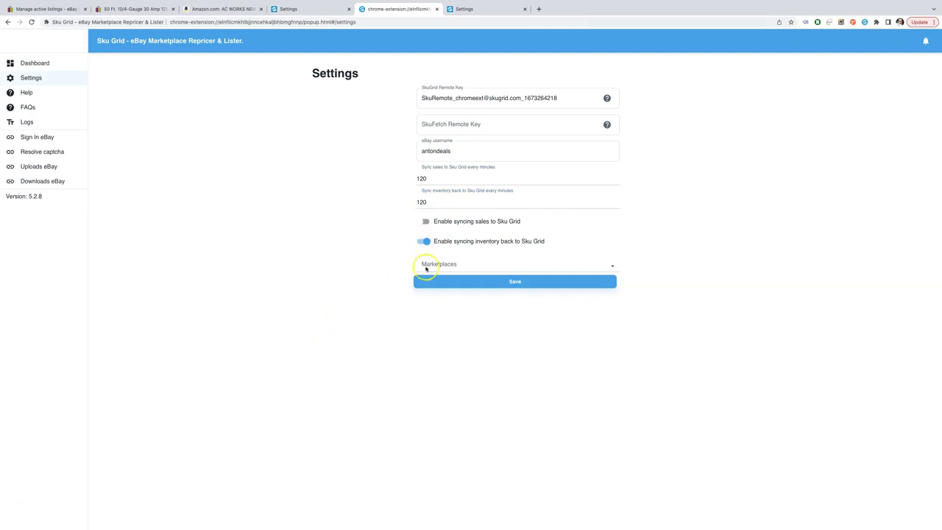
{"action": "left_click", "coordinate": [439, 264]}
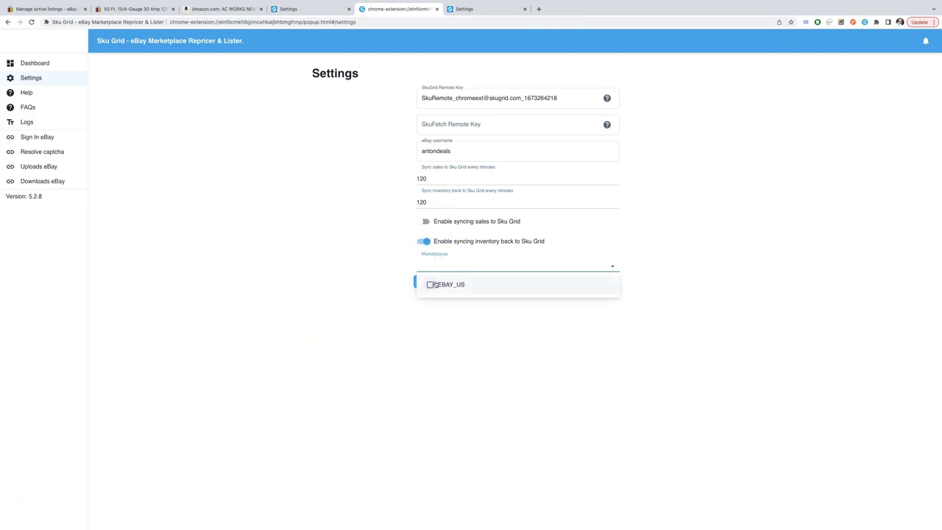
{"action": "left_click", "coordinate": [433, 284]}
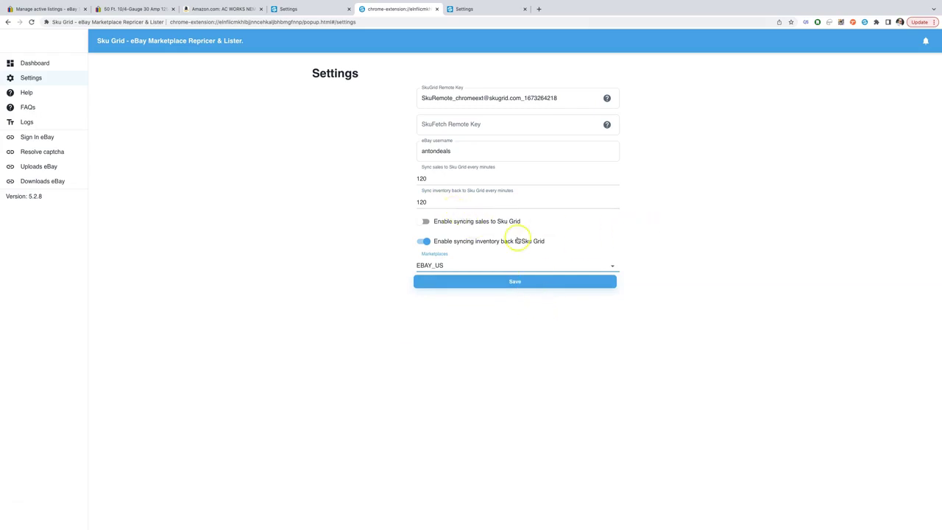
{"action": "left_click", "coordinate": [521, 283]}
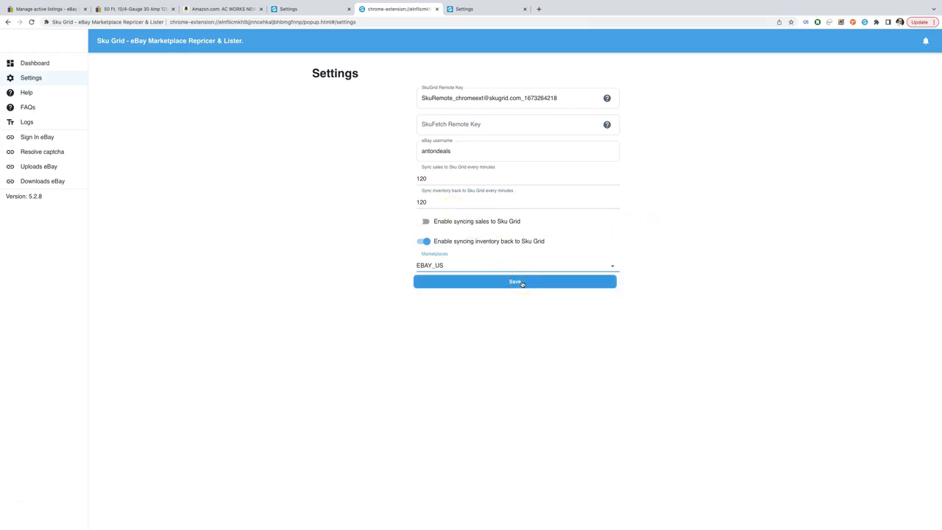
{"action": "left_click", "coordinate": [521, 283]}
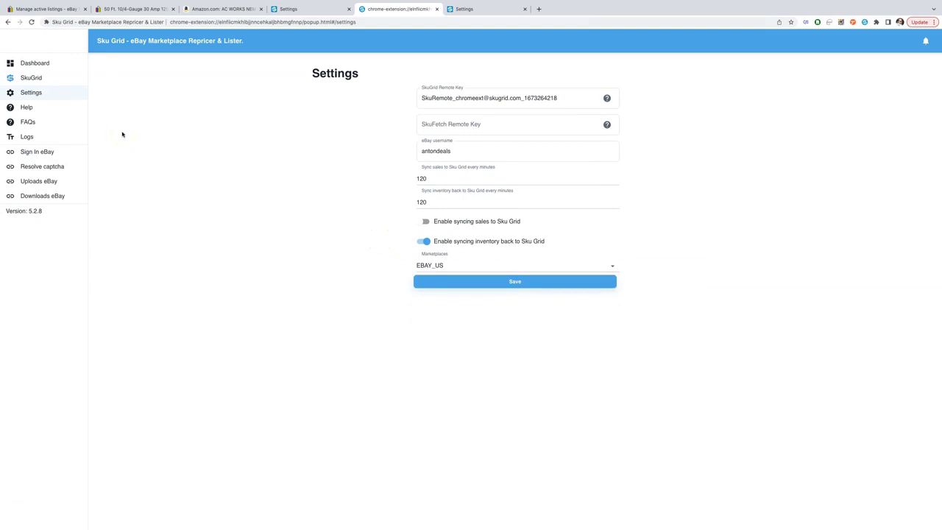
Browse the extension's SkuGrid Feeds, FAQs and Logs pages, then open eBay's Uploads report.
{"action": "left_click", "coordinate": [41, 79]}
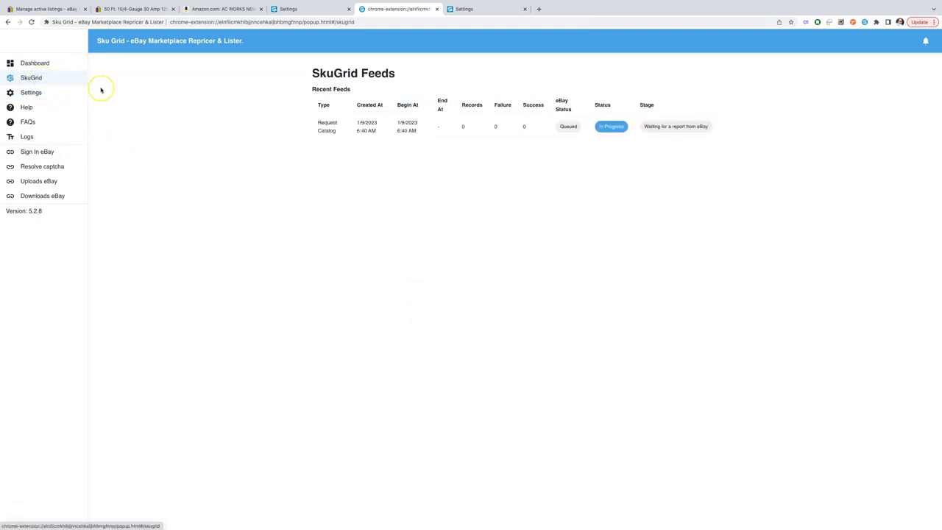
{"action": "left_click", "coordinate": [170, 197]}
{"action": "left_click", "coordinate": [56, 120]}
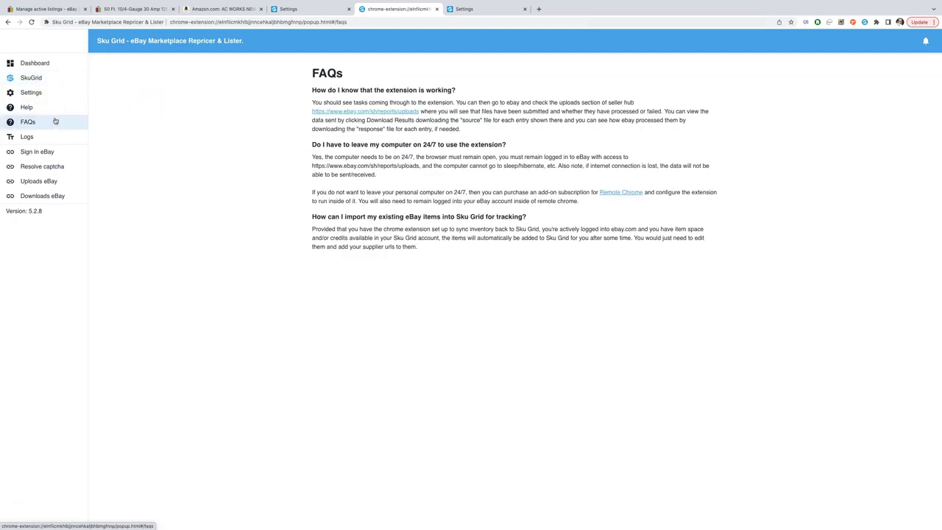
{"action": "left_click", "coordinate": [42, 138]}
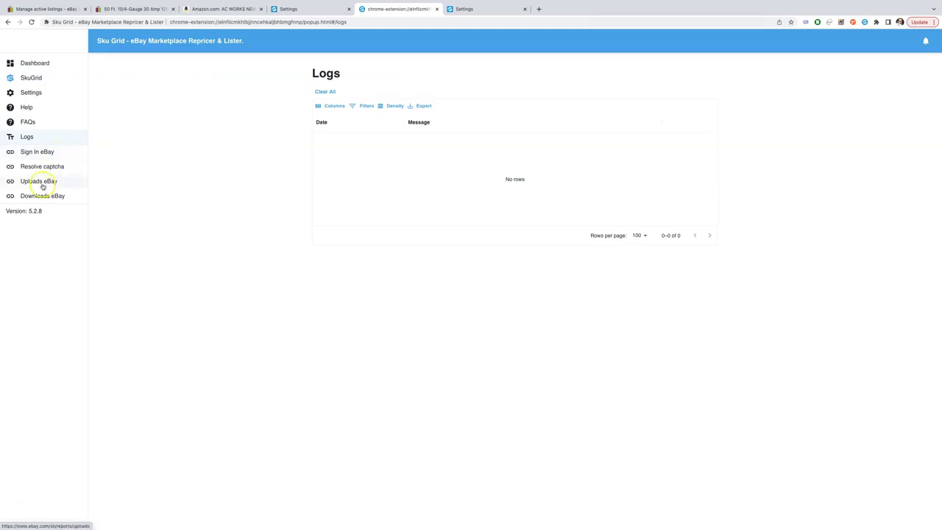
{"action": "left_click", "coordinate": [41, 182]}
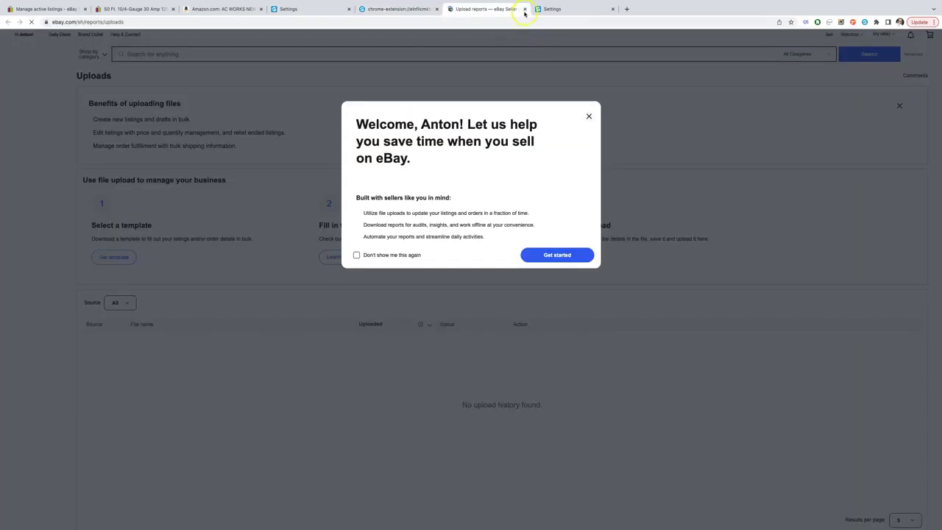
Dismiss the eBay welcome dialog and look over the Uploads report.
{"action": "left_click", "coordinate": [589, 115]}
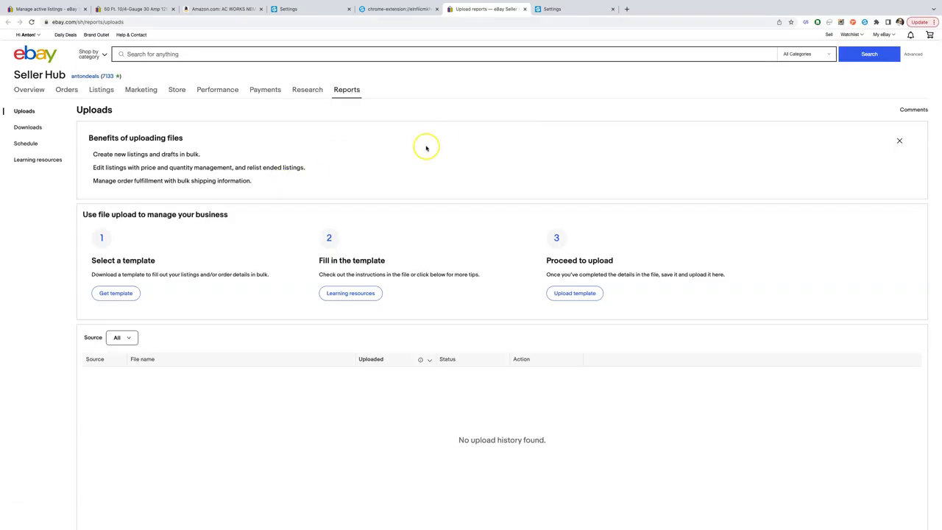
{"action": "scroll", "coordinate": [427, 147], "scroll_direction": "down", "scroll_amount": 2}
{"action": "scroll", "coordinate": [434, 133], "scroll_direction": "up", "scroll_amount": 2}
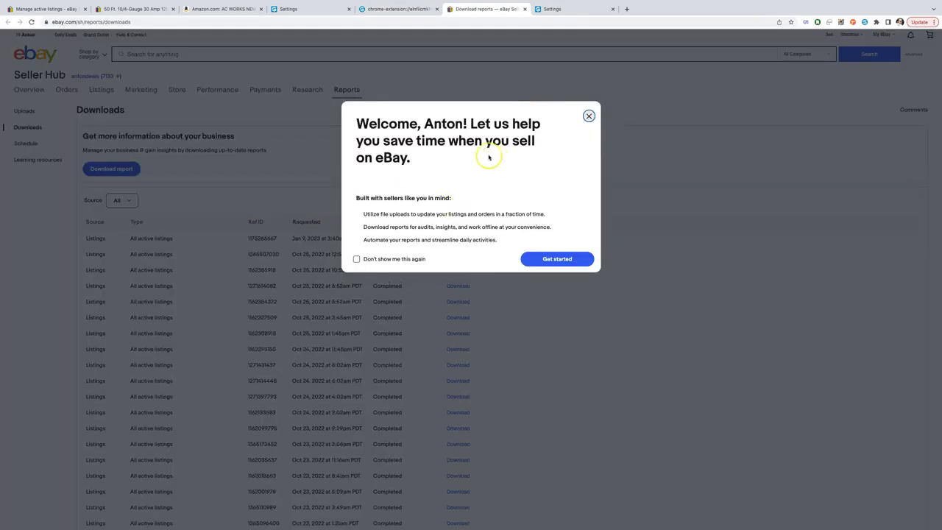
Check the newest All active listings report under Downloads, then close the eBay reports tab.
{"action": "left_click", "coordinate": [588, 116]}
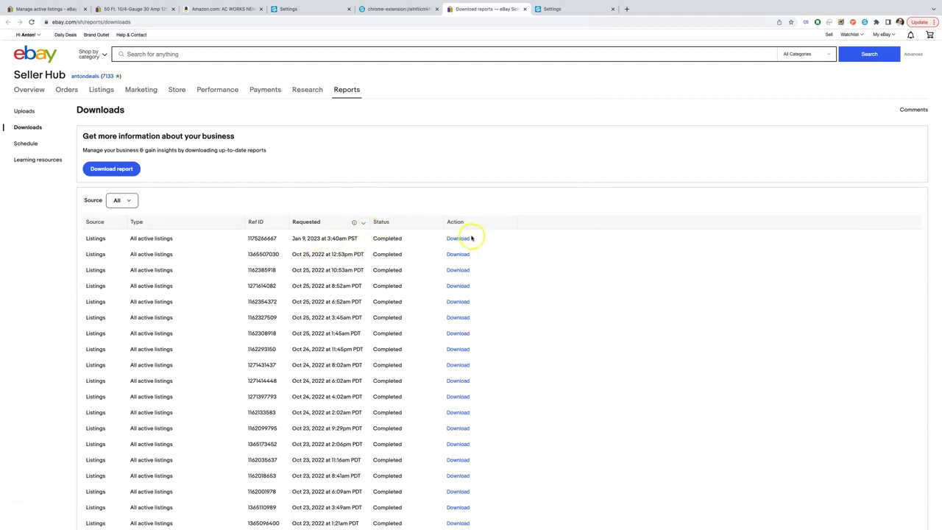
{"action": "left_click_drag", "start_coordinate": [128, 238], "coordinate": [394, 234]}
{"action": "left_click", "coordinate": [417, 237]}
{"action": "left_click", "coordinate": [525, 11]}
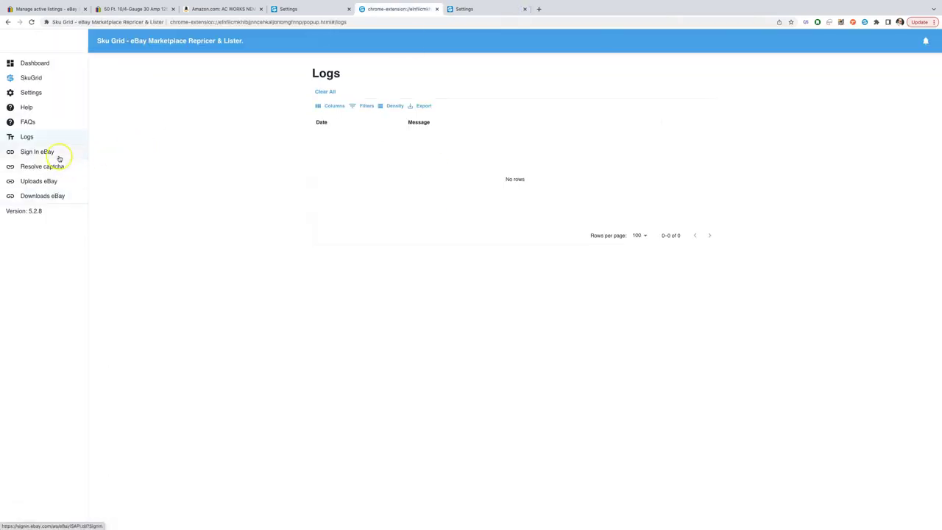
Switch from the extension's Feeds page to Sku Grid's My Items grid and scroll through the four items.
{"action": "left_click", "coordinate": [50, 78]}
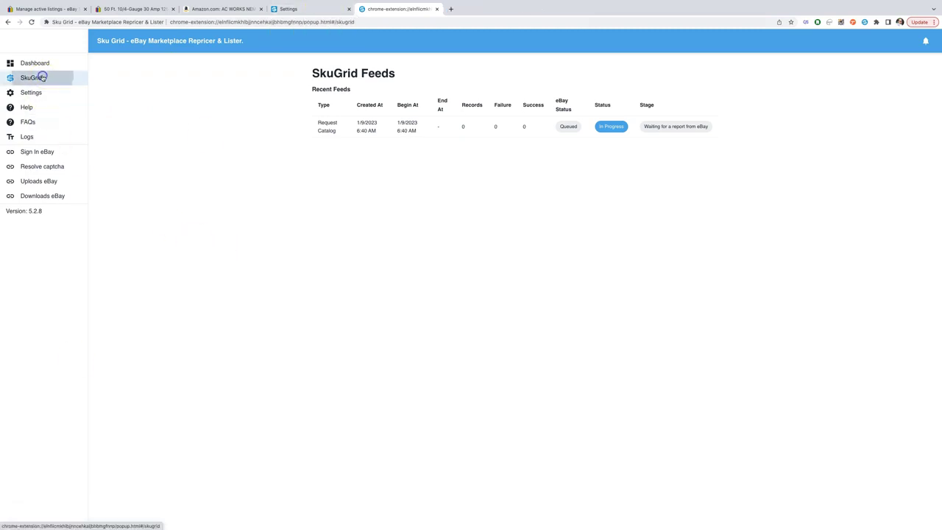
{"action": "left_click", "coordinate": [297, 8]}
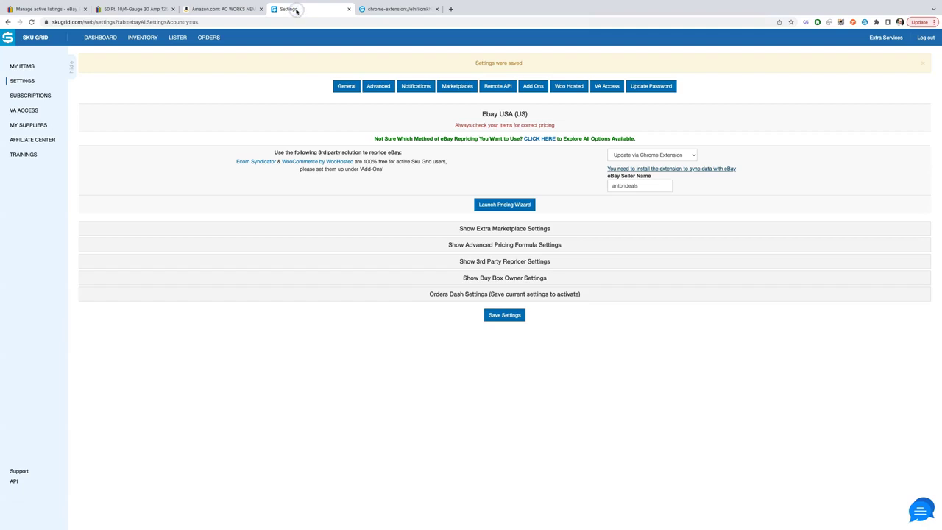
{"action": "left_click", "coordinate": [24, 66]}
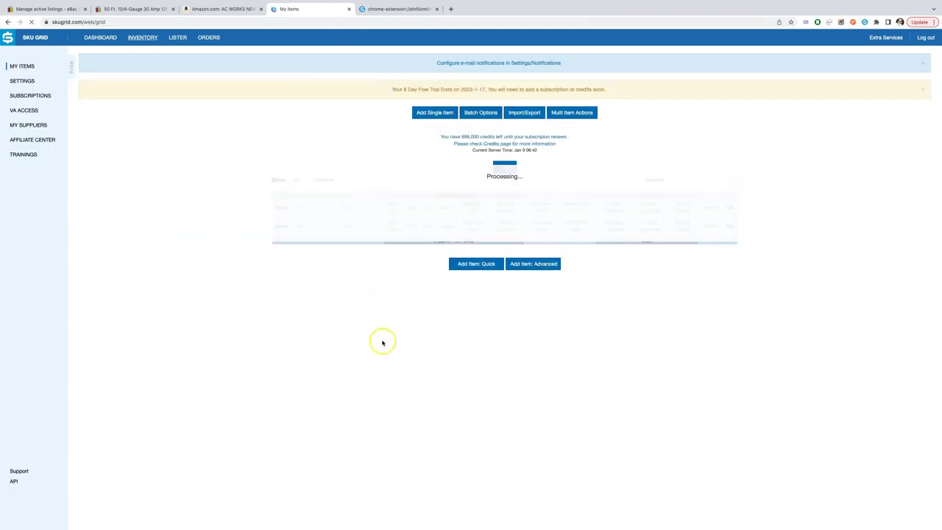
{"action": "scroll", "coordinate": [427, 315], "scroll_direction": "down", "scroll_amount": 5}
{"action": "scroll", "coordinate": [427, 317], "scroll_direction": "up", "scroll_amount": 5}
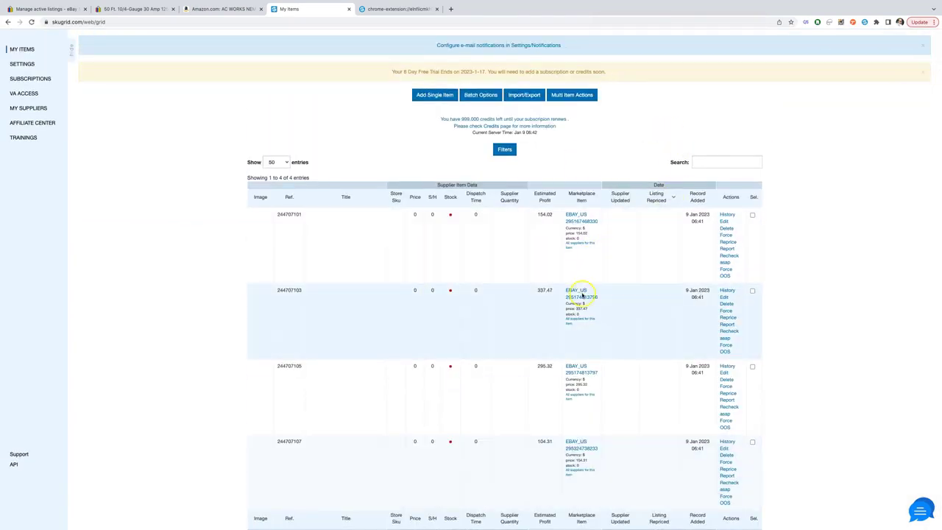
{"action": "scroll", "coordinate": [530, 416], "scroll_direction": "down", "scroll_amount": 5}
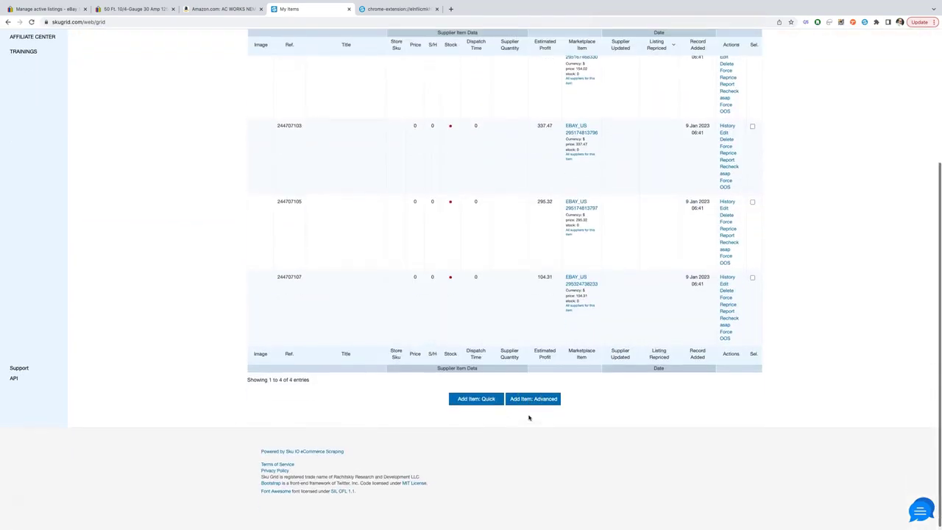
{"action": "scroll", "coordinate": [528, 414], "scroll_direction": "up", "scroll_amount": 5}
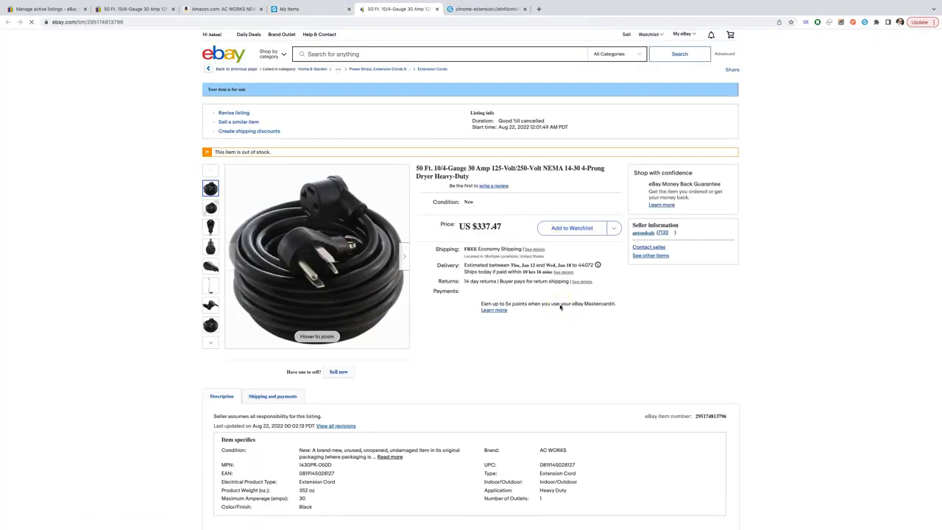
Compare the $337.47 eBay listing with the $92.99 AC WORKS Amazon product, then return to My Items.
{"action": "left_click", "coordinate": [522, 213]}
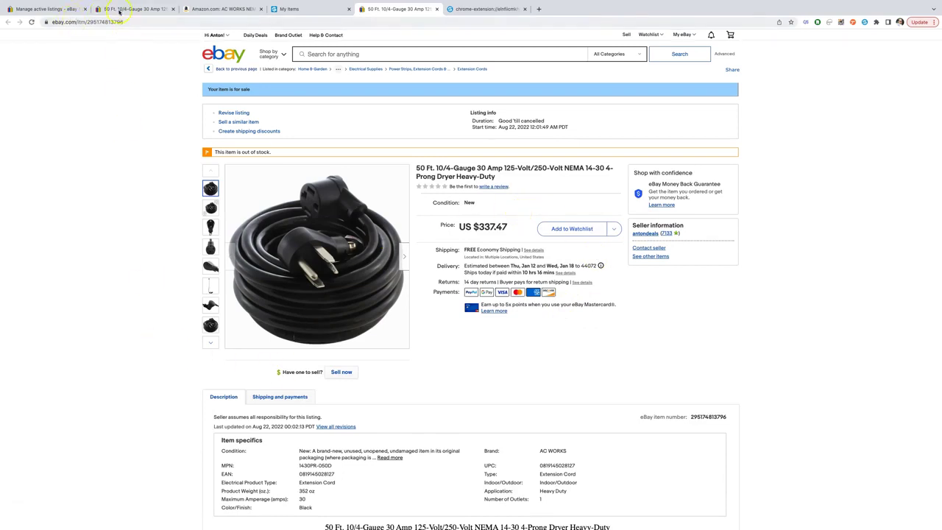
{"action": "left_click", "coordinate": [221, 9]}
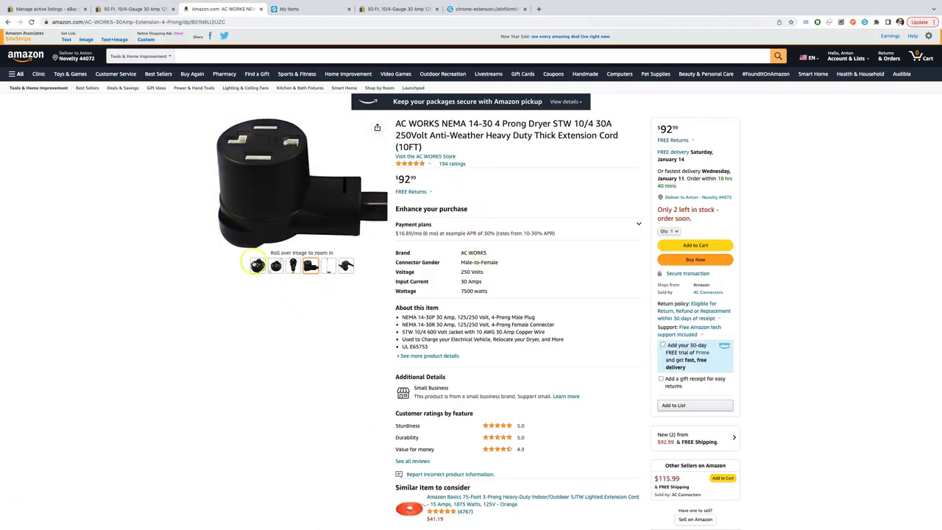
{"action": "mouse_move", "coordinate": [254, 262]}
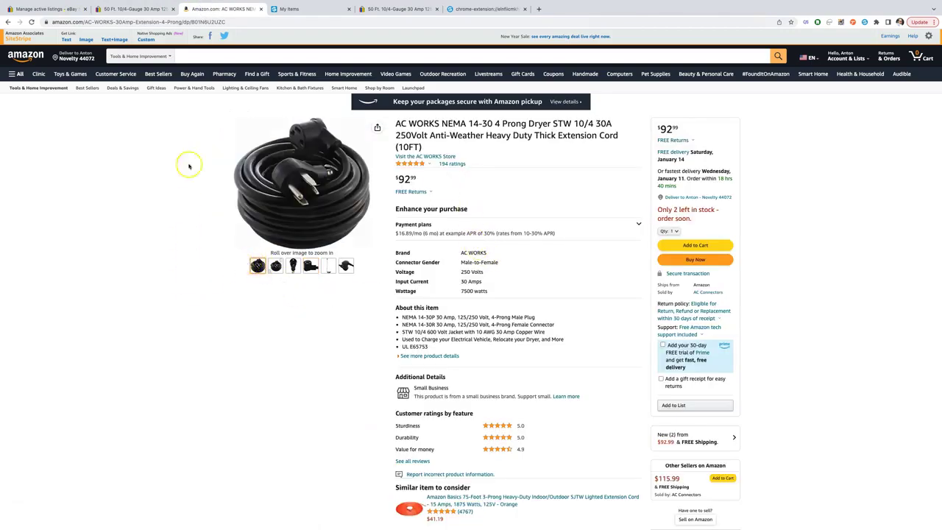
{"action": "left_click", "coordinate": [406, 8]}
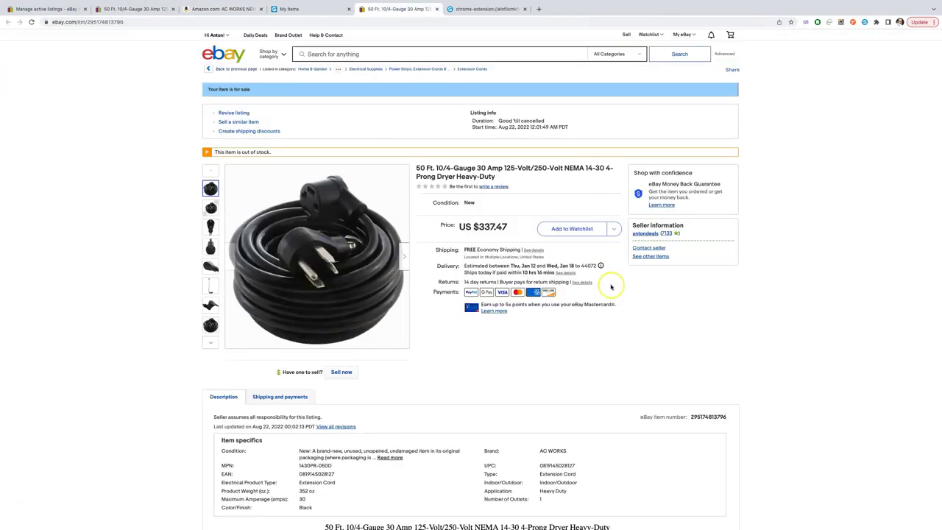
{"action": "left_click", "coordinate": [221, 8]}
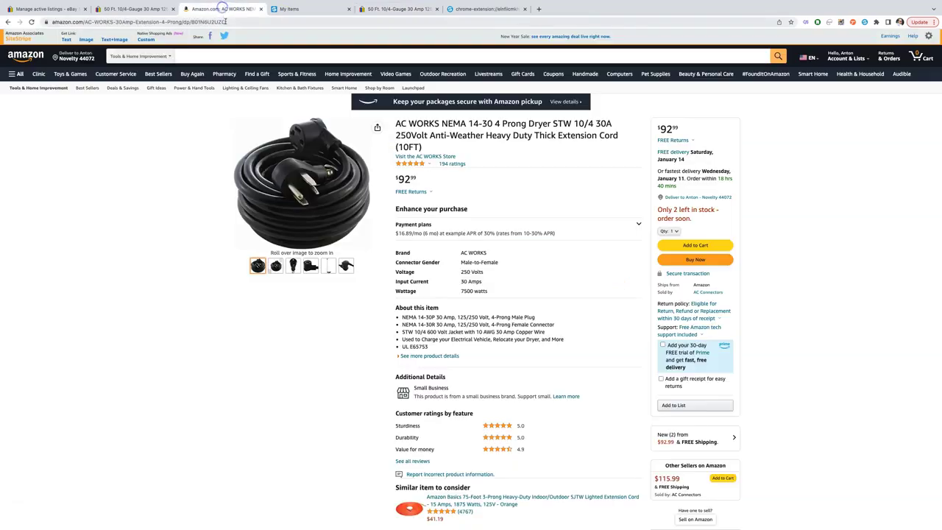
{"action": "left_click", "coordinate": [308, 8]}
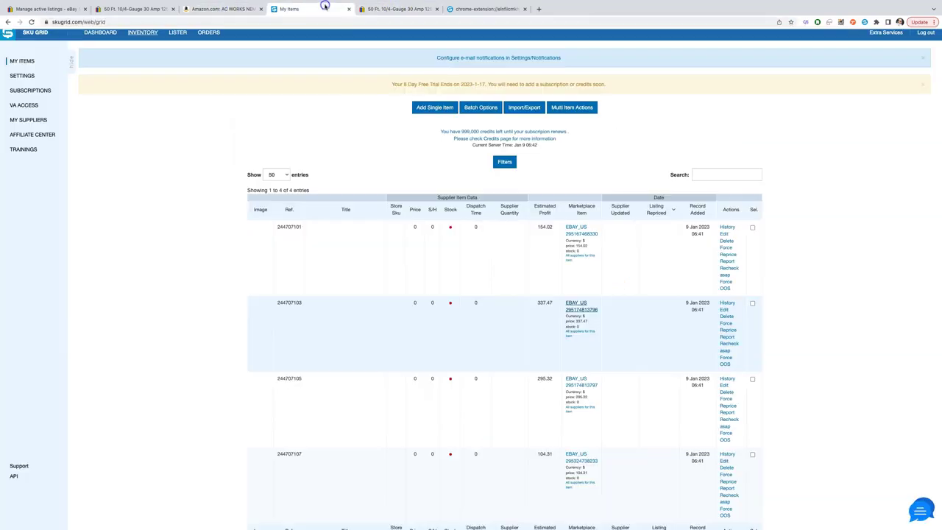
Edit item 244707103 and set its Reference Id to 'Chrome Extension Test'.
{"action": "left_click", "coordinate": [723, 309]}
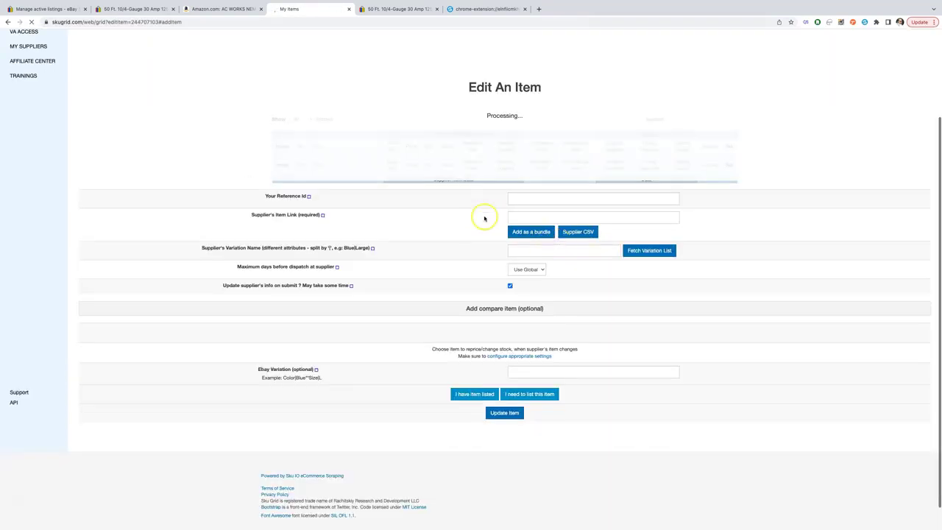
{"action": "left_click", "coordinate": [518, 309]}
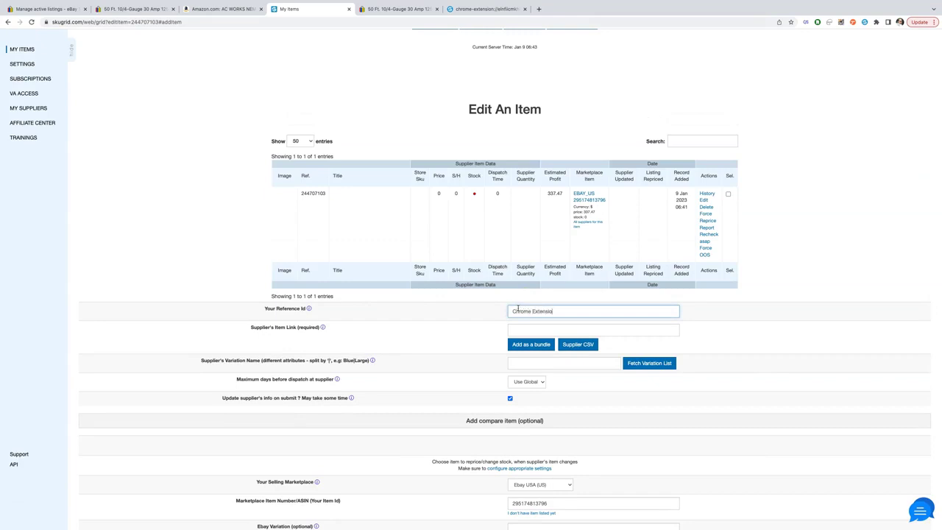
{"action": "type", "text": "Chrome Extension Test"}
Paste the Amazon product URL as the Supplier's Item Link so it is identified as Amazon.
{"action": "key", "text": "Tab"}
{"action": "key", "text": "ctrl+v"}
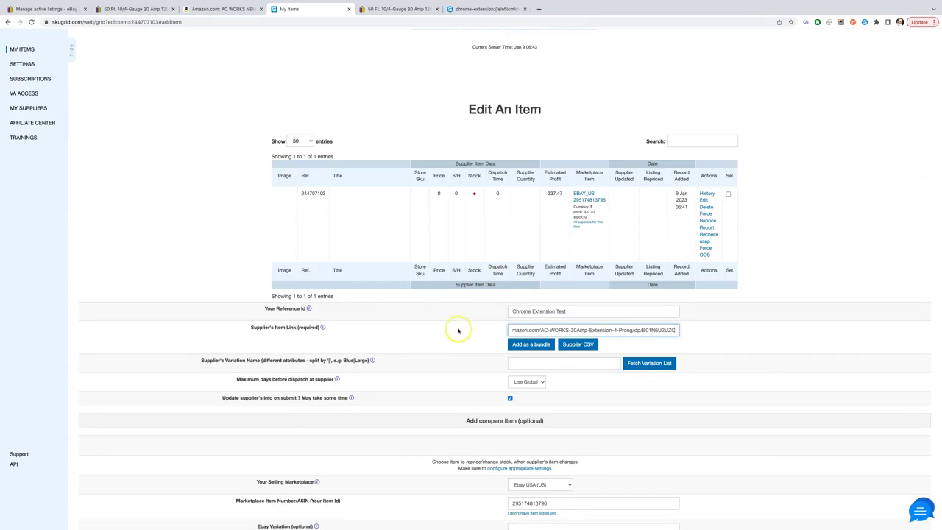
{"action": "left_click", "coordinate": [446, 340]}
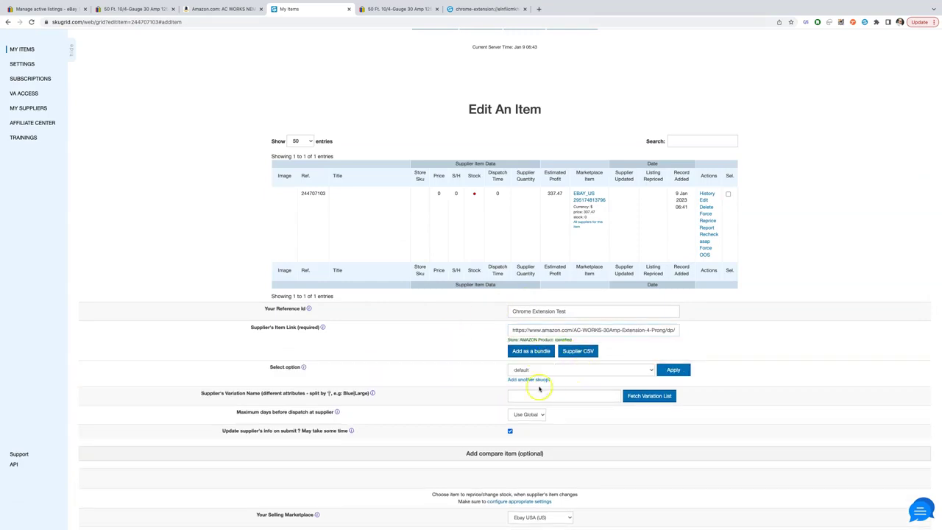
{"action": "scroll", "coordinate": [497, 403], "scroll_direction": "down", "scroll_amount": 1}
{"action": "scroll", "coordinate": [497, 403], "scroll_direction": "down", "scroll_amount": 5}
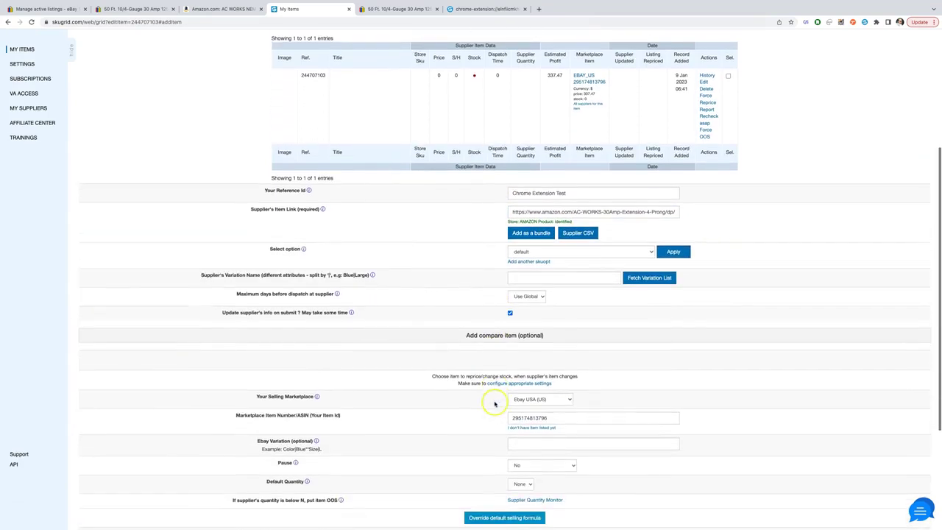
{"action": "scroll", "coordinate": [559, 462], "scroll_direction": "down", "scroll_amount": 2}
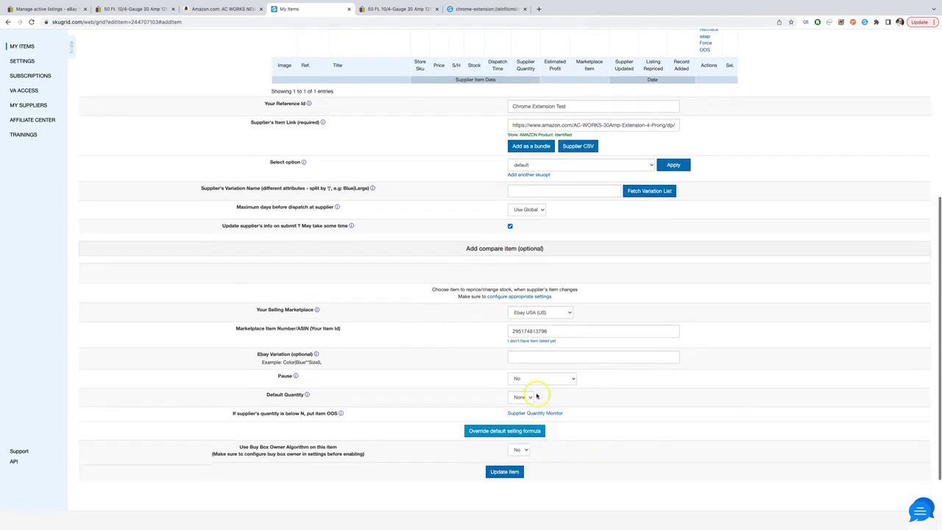
{"action": "scroll", "coordinate": [696, 406], "scroll_direction": "down", "scroll_amount": 2}
{"action": "scroll", "coordinate": [696, 407], "scroll_direction": "down", "scroll_amount": 2}
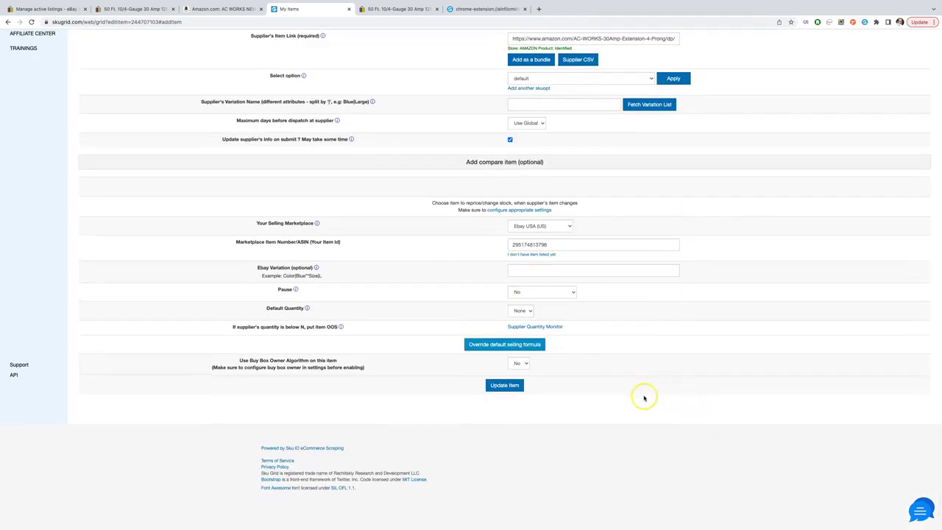
Override the default selling formula and estimate a $92 cost at the wizard's 300% margin (368).
{"action": "left_click", "coordinate": [518, 345]}
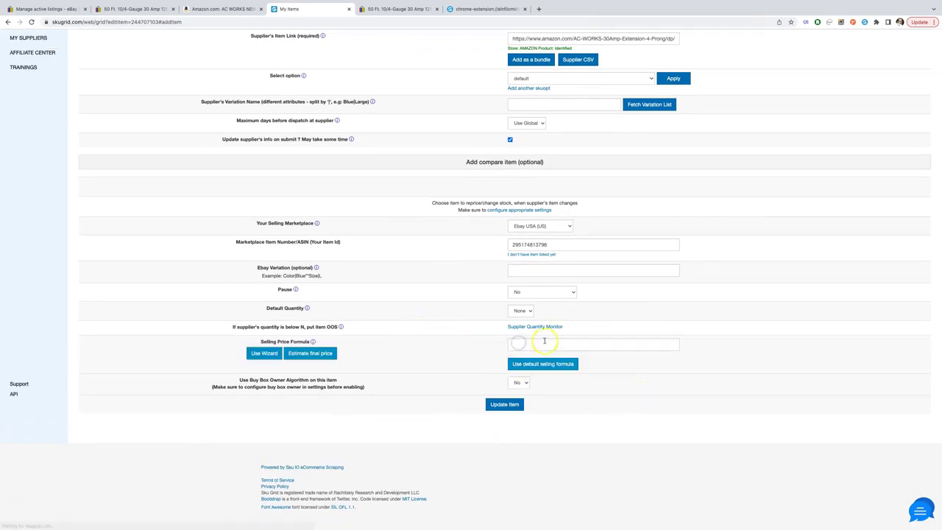
{"action": "left_click", "coordinate": [545, 344]}
{"action": "left_click", "coordinate": [264, 354]}
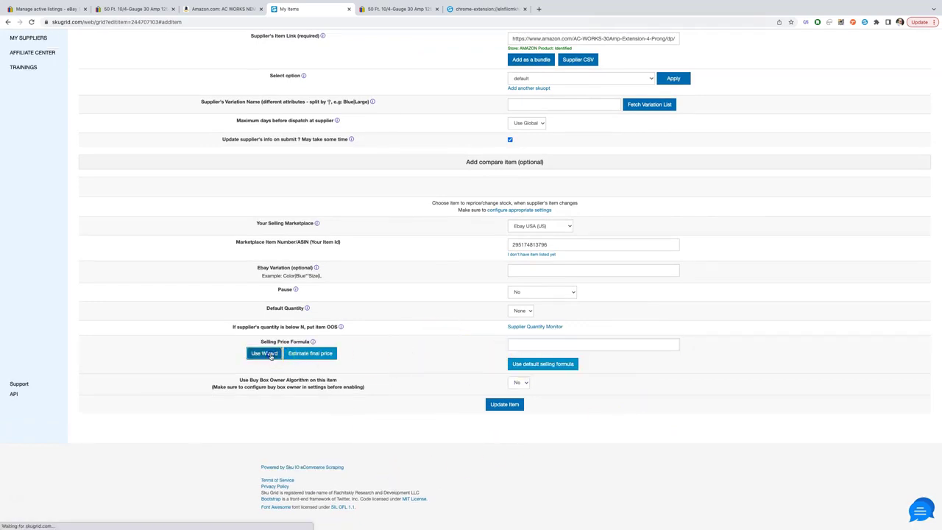
{"action": "left_click", "coordinate": [526, 150]}
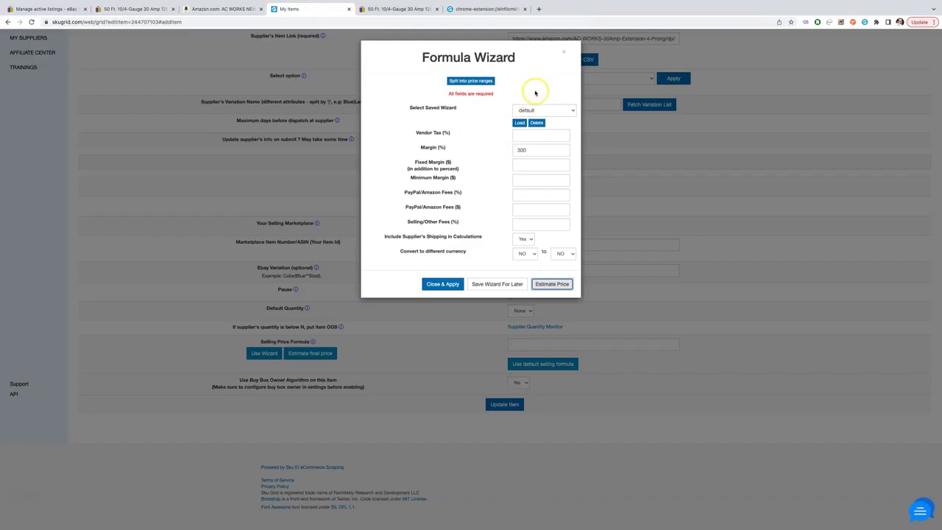
{"action": "left_click", "coordinate": [550, 284]}
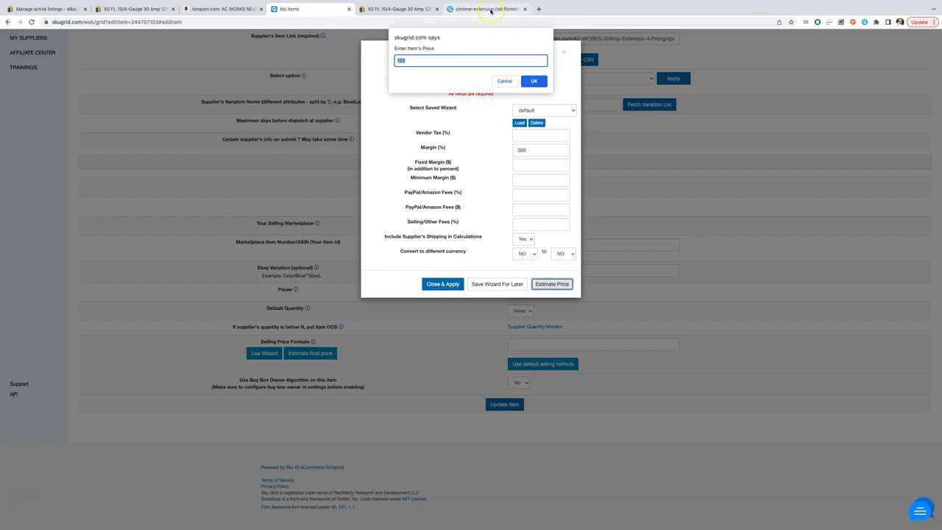
{"action": "type", "text": "92."}
{"action": "key", "text": "Return"}
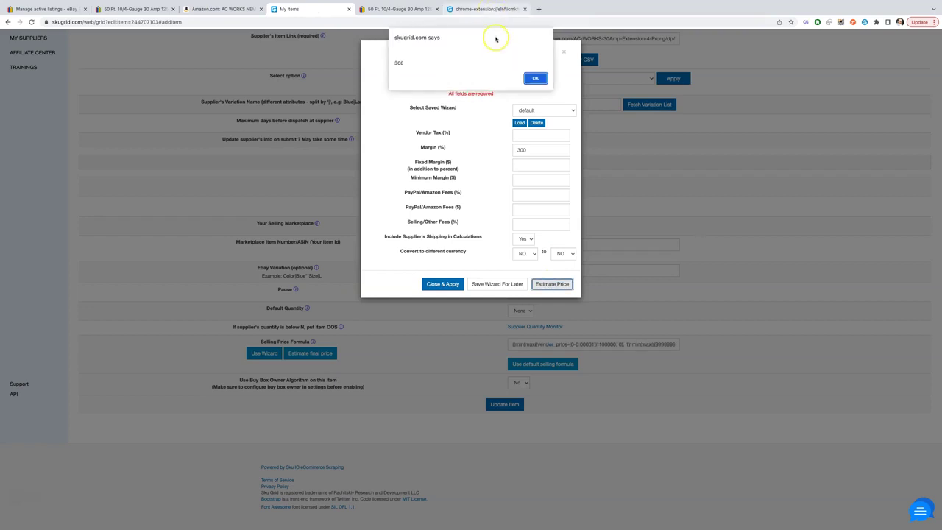
{"action": "left_click", "coordinate": [527, 75]}
Change the margin to 150%, confirm $92 now estimates 230, apply the formula and update the item.
{"action": "double_click", "coordinate": [543, 153]}
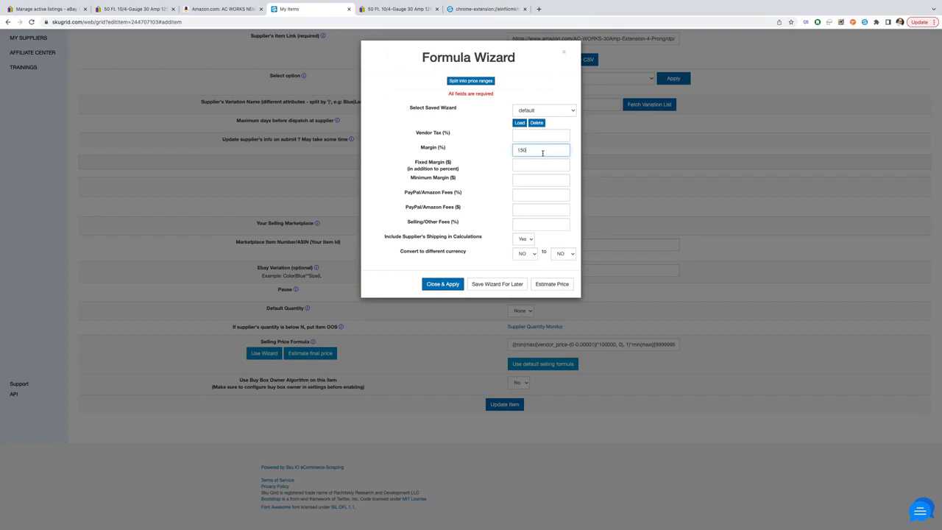
{"action": "left_click", "coordinate": [552, 284]}
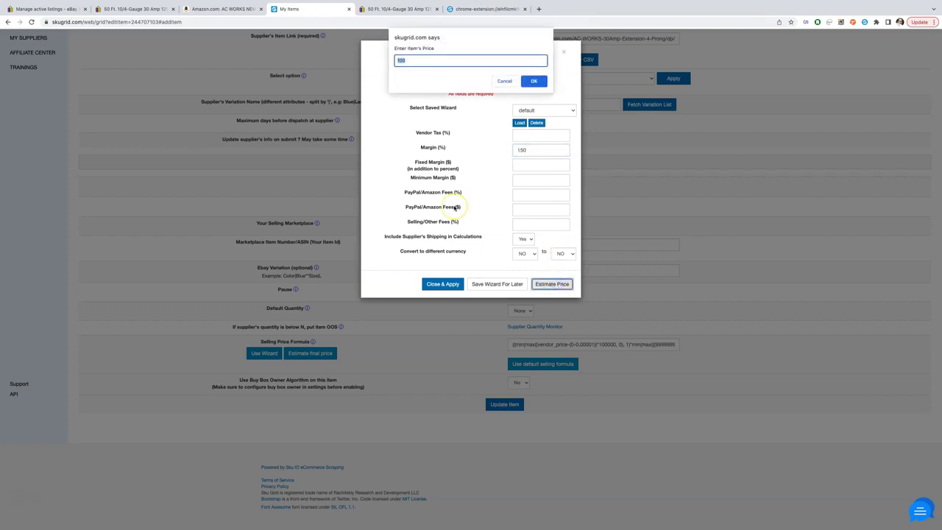
{"action": "type", "text": "92"}
{"action": "key", "text": "Return"}
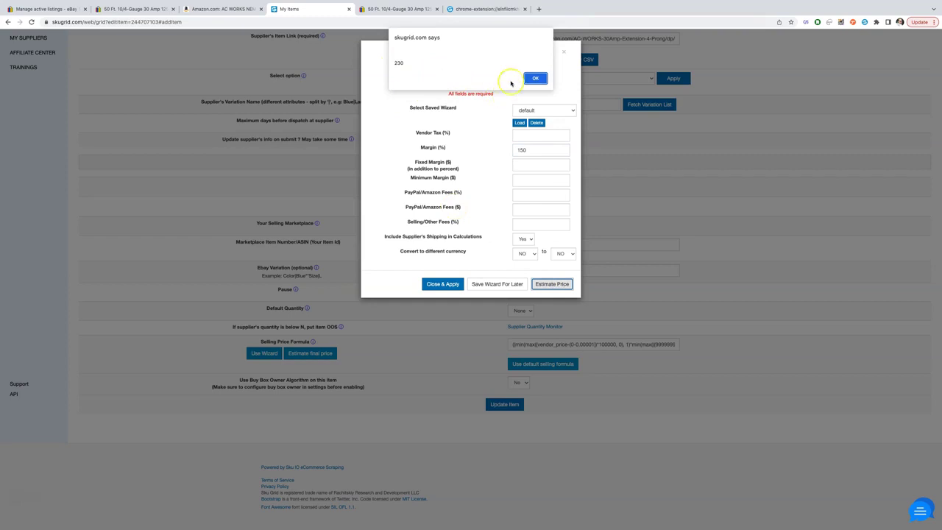
{"action": "left_click", "coordinate": [531, 78]}
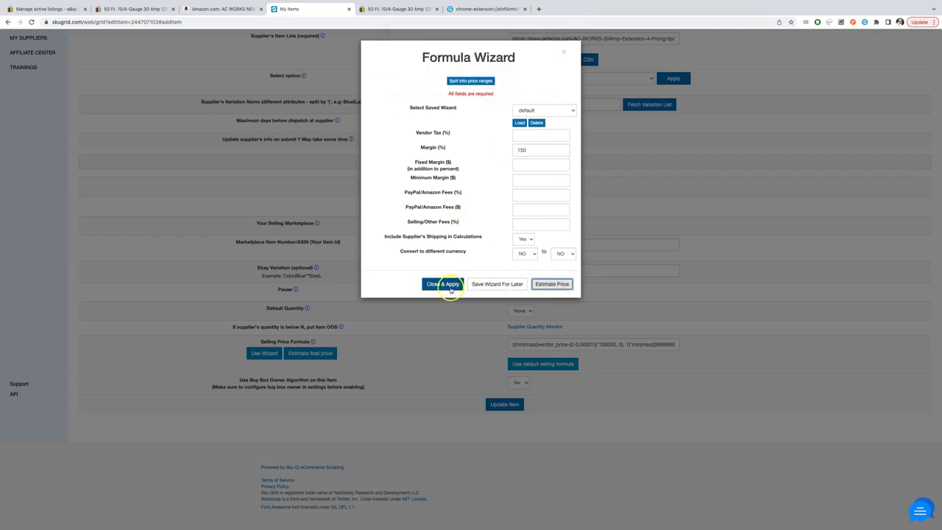
{"action": "left_click", "coordinate": [451, 286]}
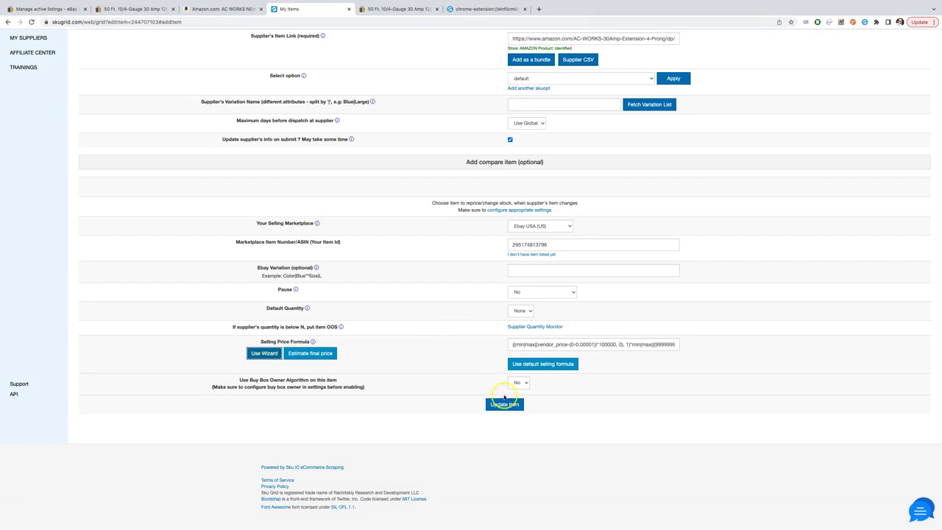
{"action": "left_click", "coordinate": [503, 404]}
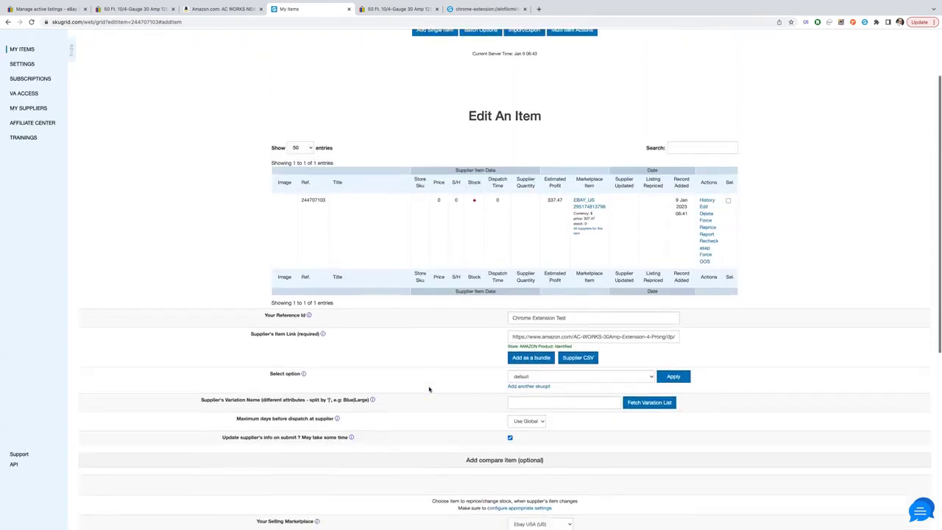
Save the item and locate the new Chrome Extension Test row in the My Items grid.
{"action": "scroll", "coordinate": [429, 389], "scroll_direction": "down", "scroll_amount": 8}
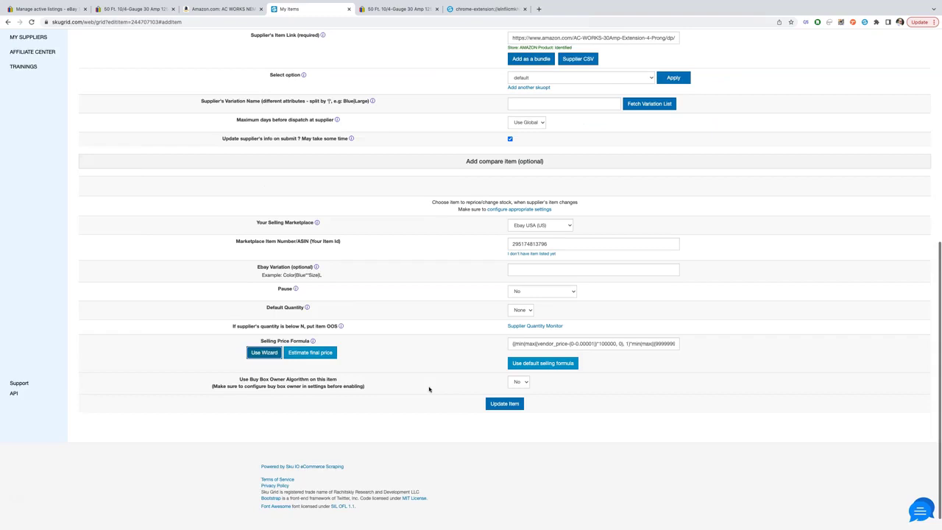
{"action": "scroll", "coordinate": [429, 390], "scroll_direction": "down", "scroll_amount": 1}
{"action": "left_click", "coordinate": [482, 357]}
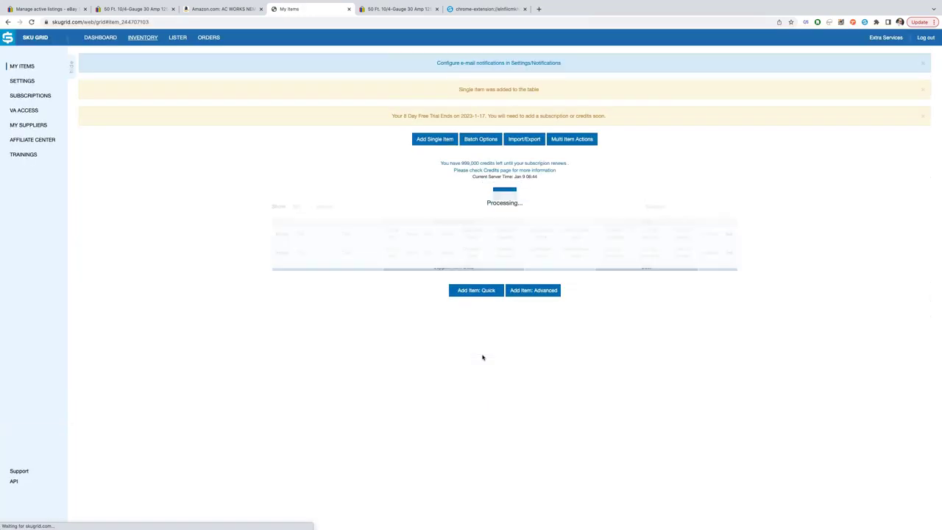
{"action": "scroll", "coordinate": [481, 353], "scroll_direction": "down", "scroll_amount": 3}
{"action": "left_click", "coordinate": [393, 276]}
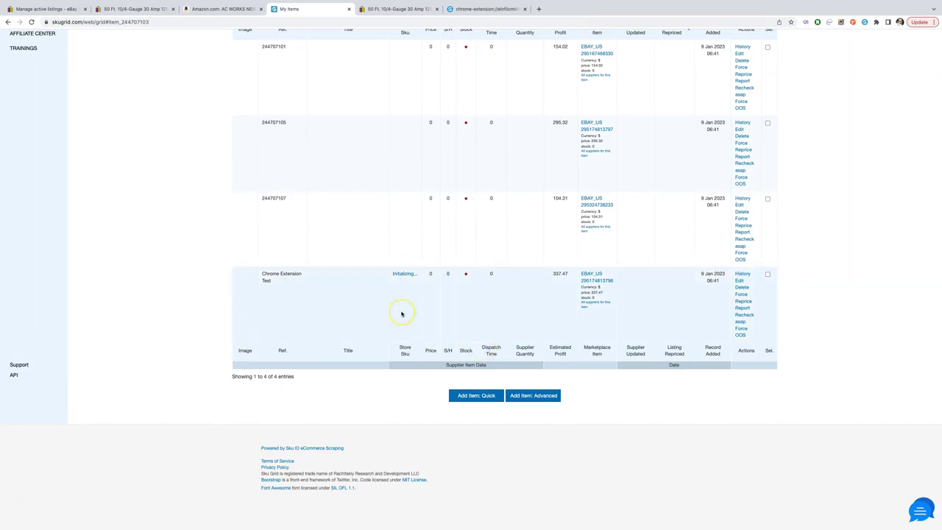
{"action": "left_click", "coordinate": [133, 452]}
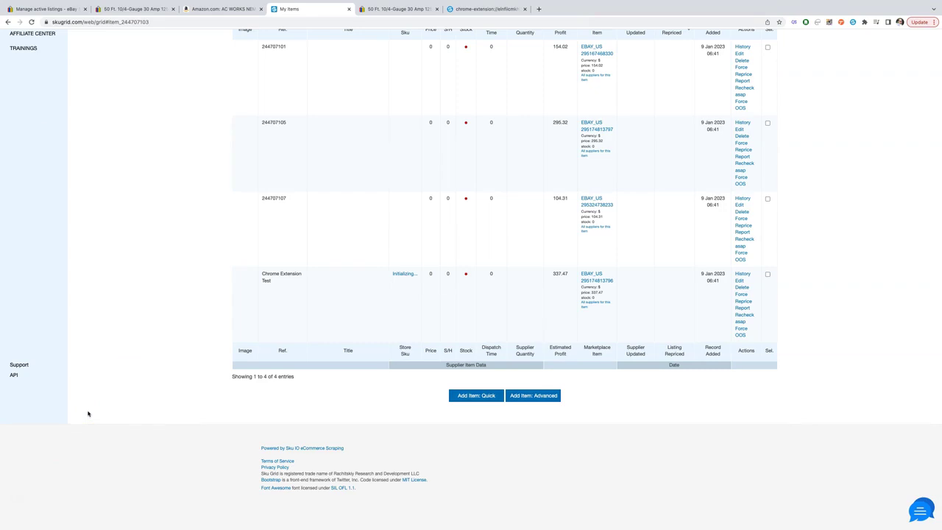
{"action": "scroll", "coordinate": [88, 414], "scroll_direction": "up", "scroll_amount": 5}
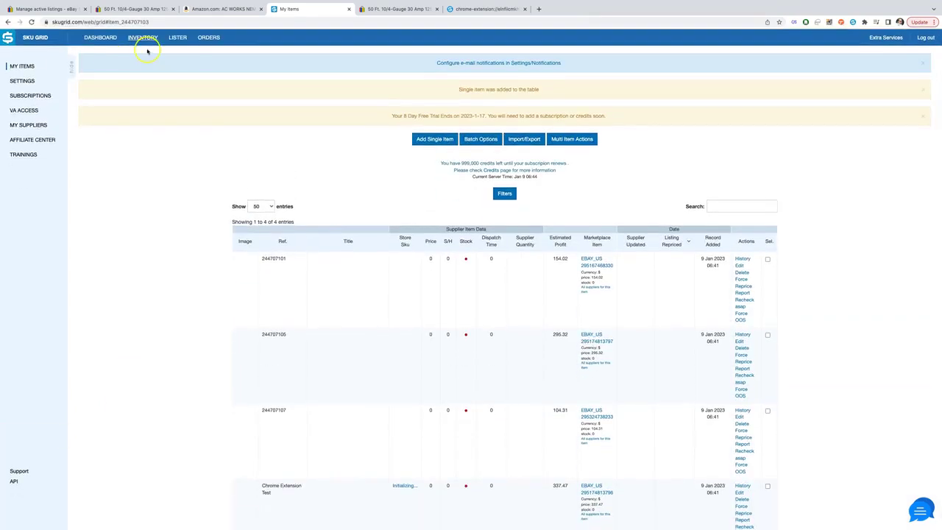
Reload the inventory and check the first row's Amazon supplier title and 92.99 price.
{"action": "left_click", "coordinate": [146, 39]}
{"action": "left_click", "coordinate": [196, 204]}
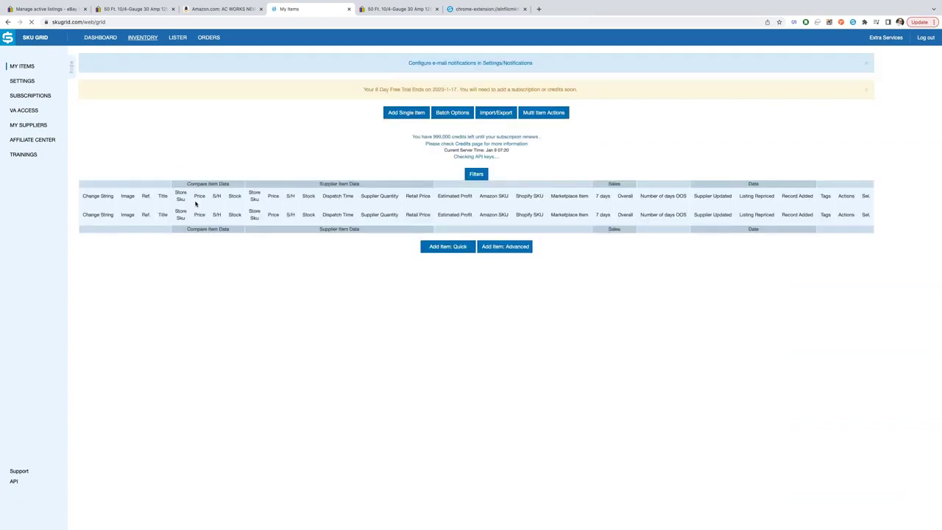
{"action": "left_click", "coordinate": [210, 204]}
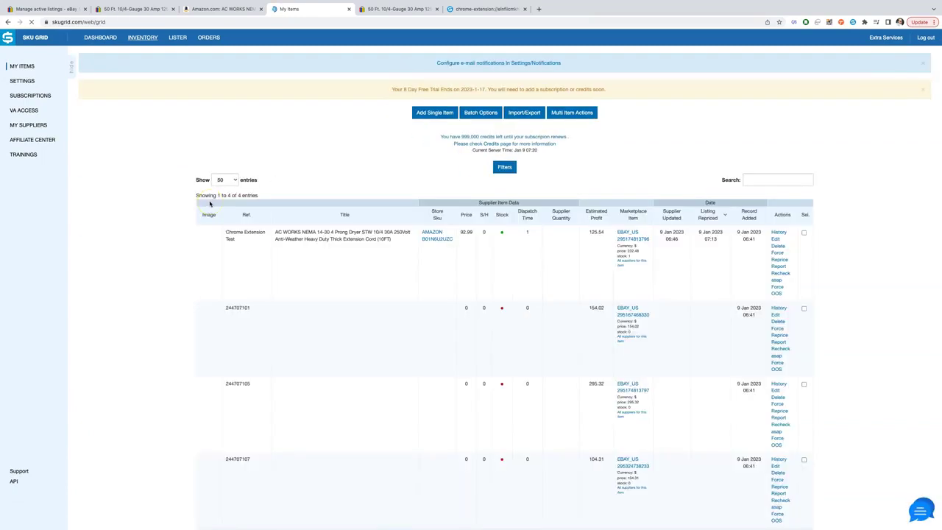
{"action": "scroll", "coordinate": [211, 204], "scroll_direction": "down", "scroll_amount": 3}
{"action": "scroll", "coordinate": [294, 242], "scroll_direction": "up", "scroll_amount": 3}
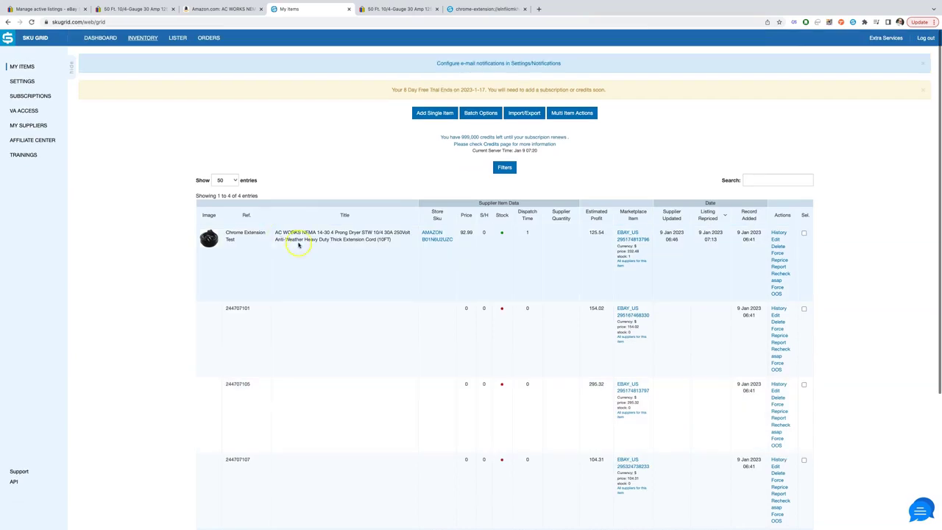
{"action": "left_click_drag", "start_coordinate": [276, 232], "coordinate": [510, 234]}
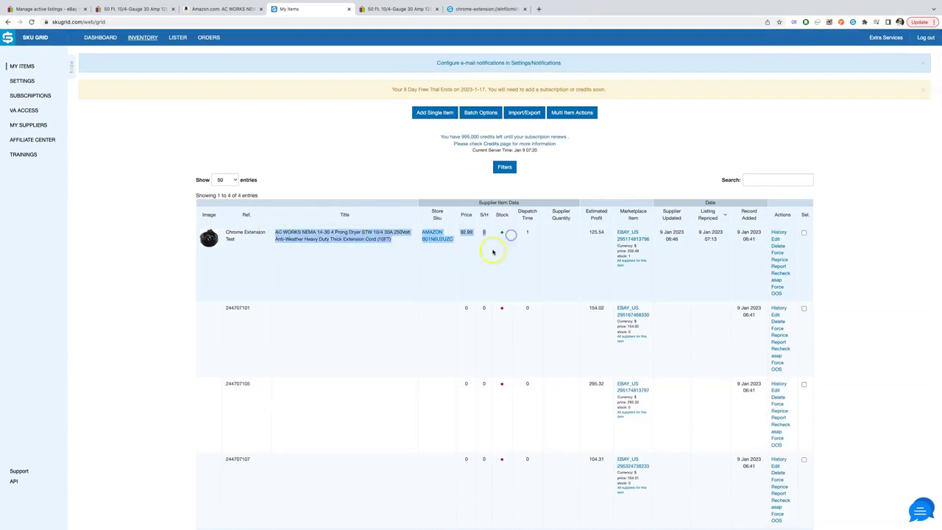
{"action": "left_click", "coordinate": [493, 252]}
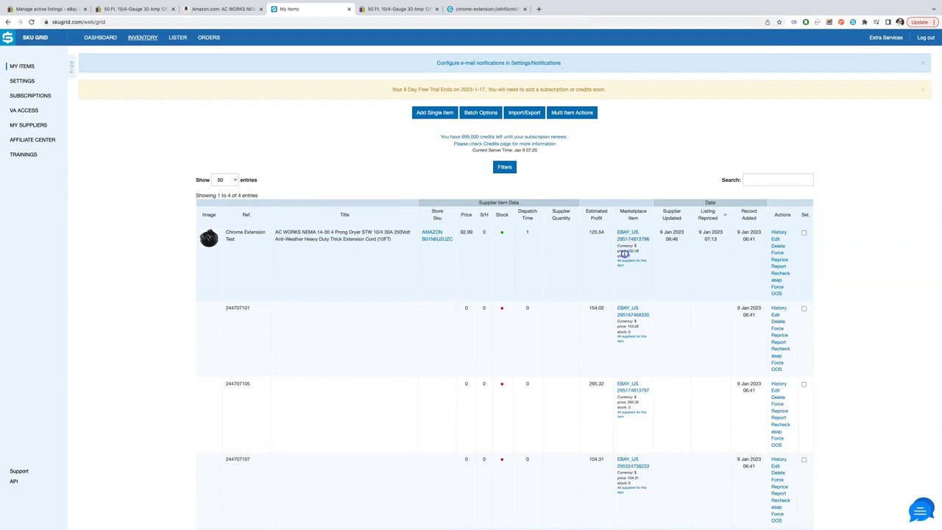
Open the Chrome Extension Test item's eBay listing from its item-number link.
{"action": "left_click_drag", "start_coordinate": [612, 251], "coordinate": [645, 248]}
{"action": "left_click", "coordinate": [648, 251]}
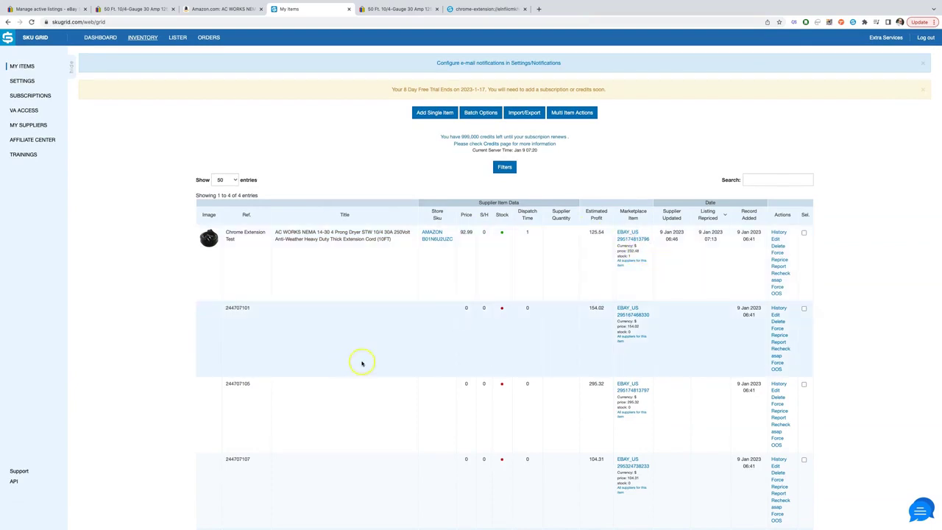
{"action": "left_click", "coordinate": [632, 239]}
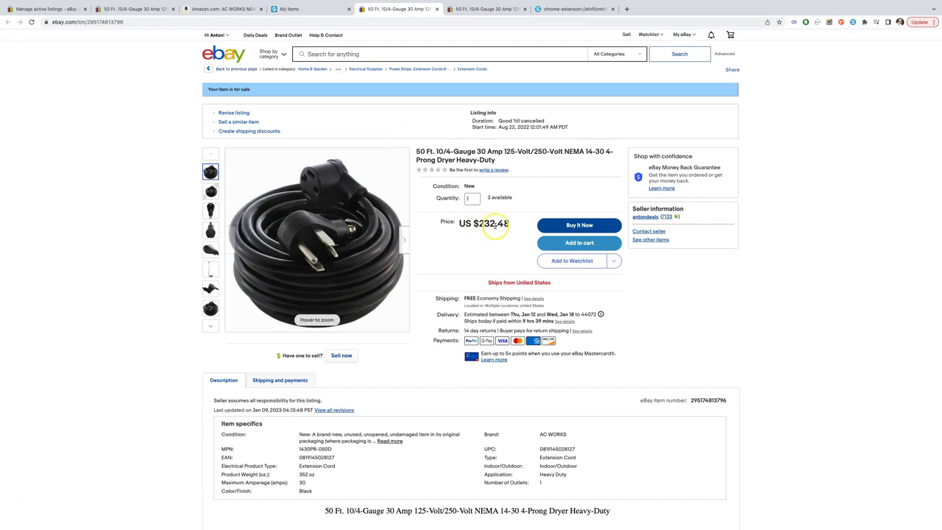
Confirm the listing now shows US $232.48 with 3 available versus the old $337.47, then return to My Items.
{"action": "left_click_drag", "start_coordinate": [488, 197], "coordinate": [507, 196]}
{"action": "left_click", "coordinate": [507, 196]}
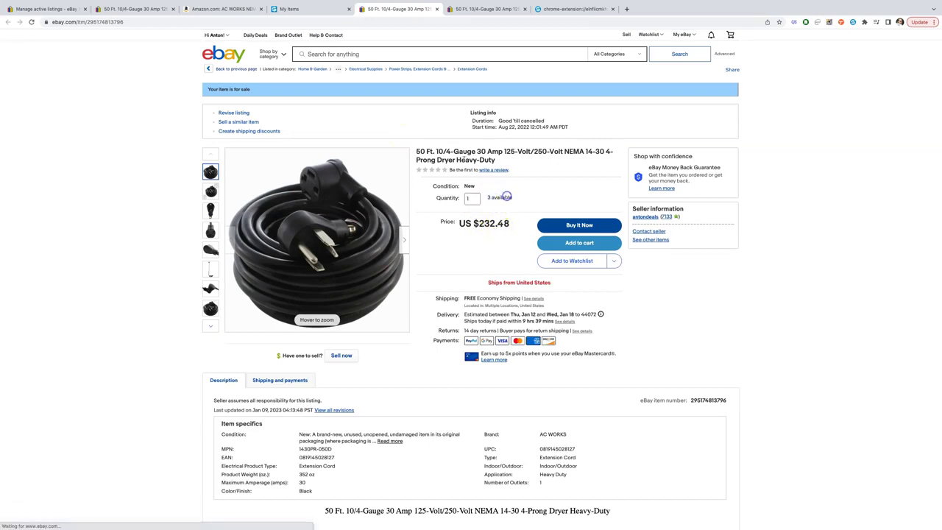
{"action": "left_click", "coordinate": [162, 9]}
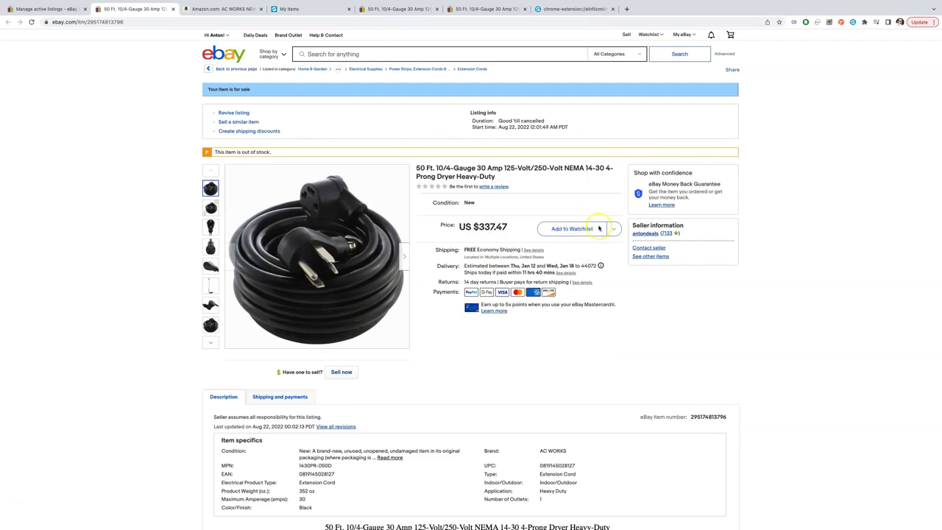
{"action": "left_click", "coordinate": [405, 8]}
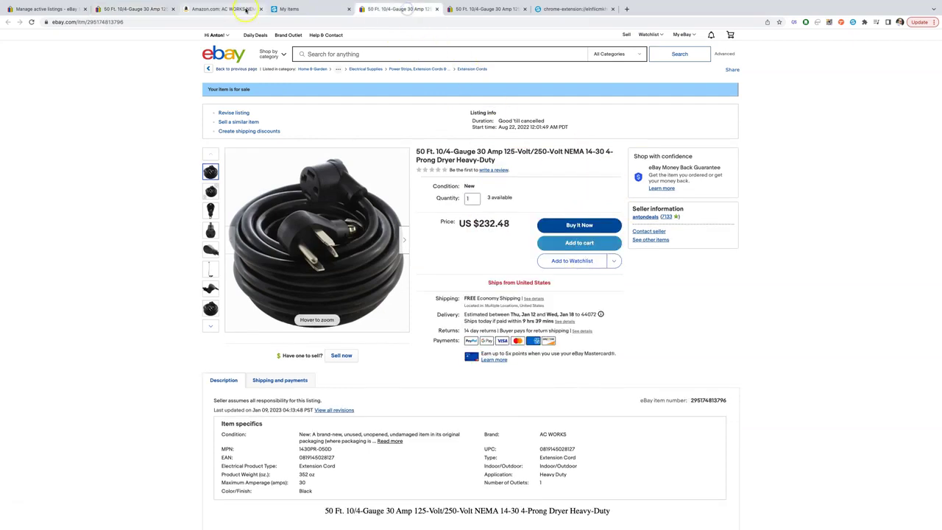
{"action": "left_click", "coordinate": [287, 9]}
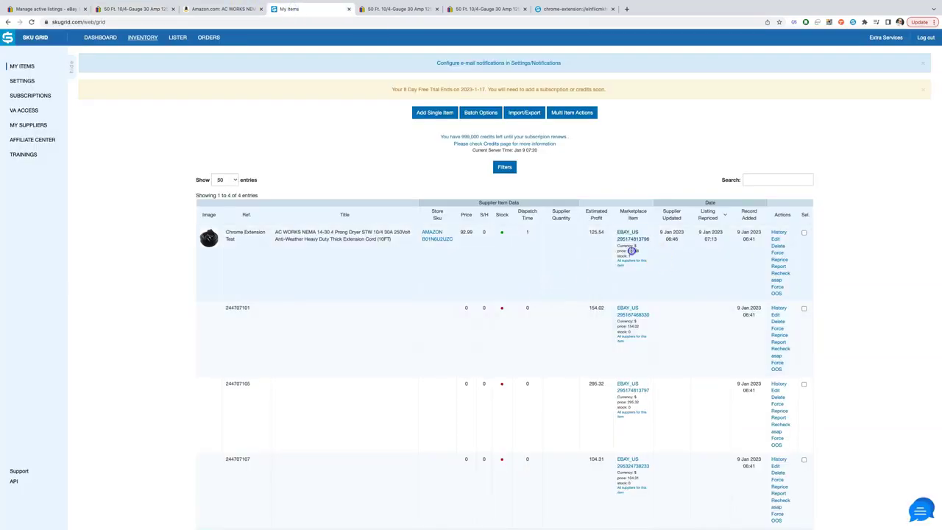
{"action": "double_click", "coordinate": [630, 251]}
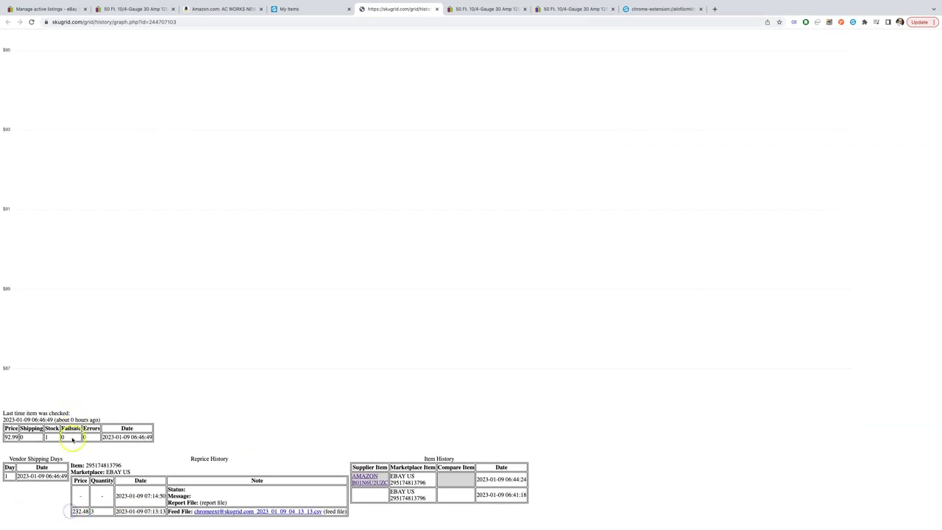
{"action": "left_click_drag", "start_coordinate": [70, 460], "coordinate": [295, 524]}
{"action": "left_click", "coordinate": [373, 521]}
{"action": "left_click", "coordinate": [211, 514]}
{"action": "left_click", "coordinate": [141, 436]}
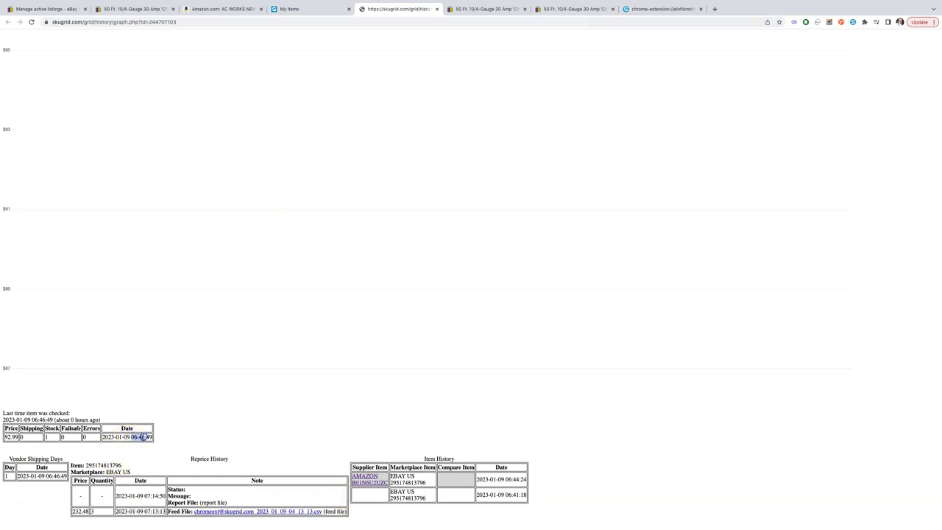
{"action": "left_click", "coordinate": [141, 506]}
{"action": "scroll", "coordinate": [237, 421], "scroll_direction": "up", "scroll_amount": 3}
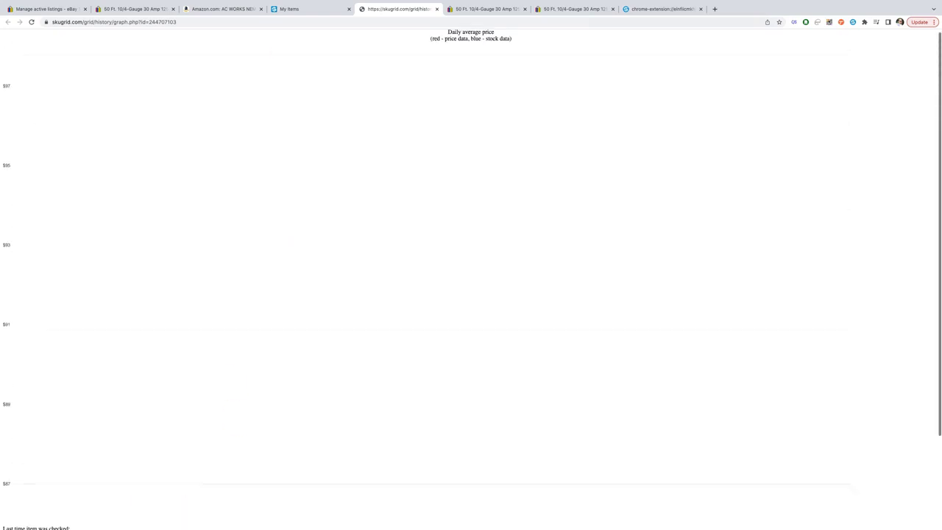
{"action": "left_click", "coordinate": [437, 10]}
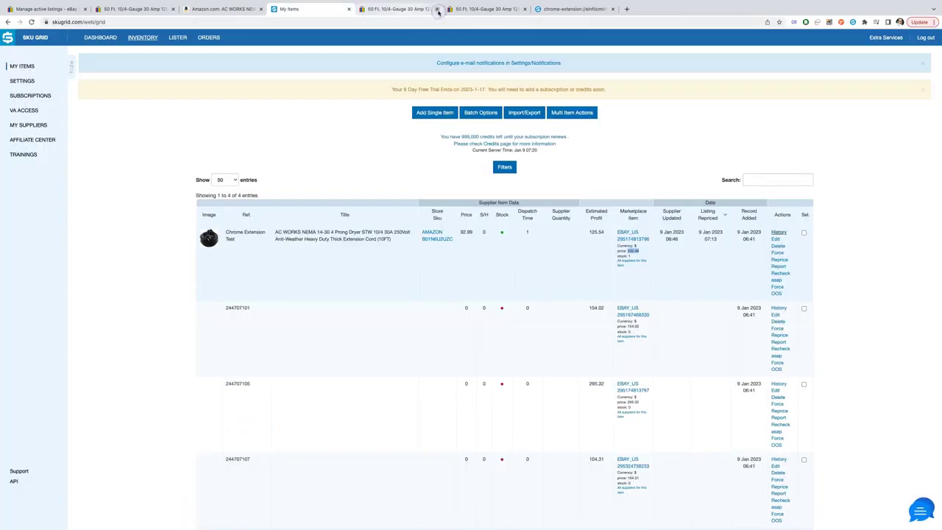
Show the extension's recent SkuGrid feeds and check the Item Updates feed completed at 7:14 AM.
{"action": "left_click", "coordinate": [555, 8]}
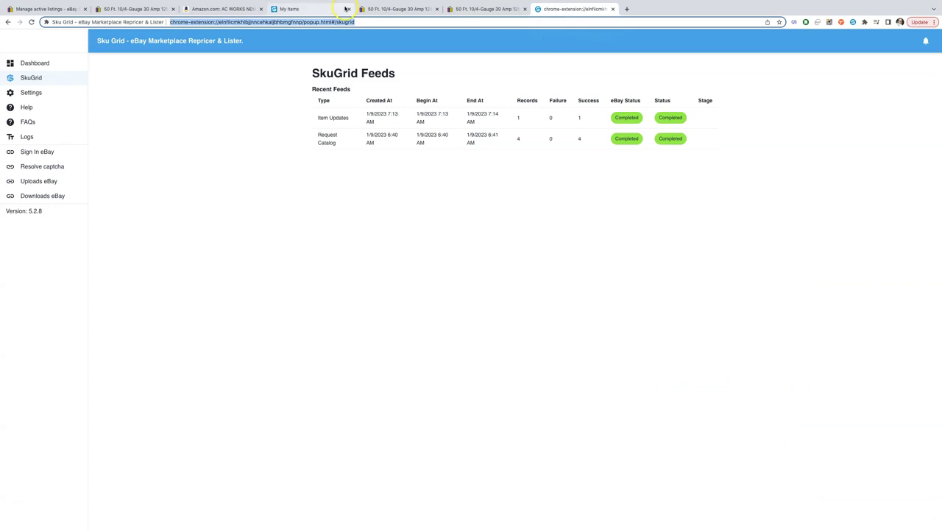
{"action": "left_click", "coordinate": [36, 78]}
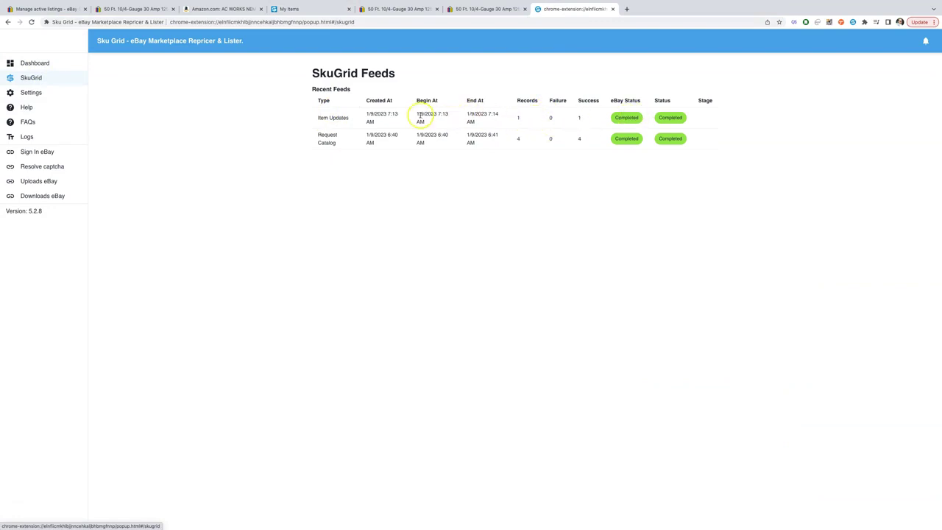
{"action": "left_click_drag", "start_coordinate": [424, 114], "coordinate": [493, 116]}
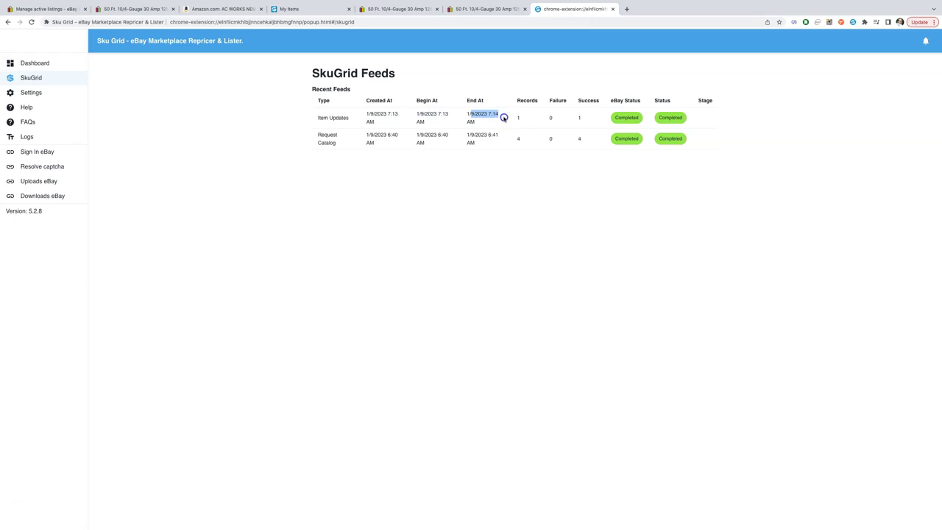
{"action": "left_click", "coordinate": [503, 117]}
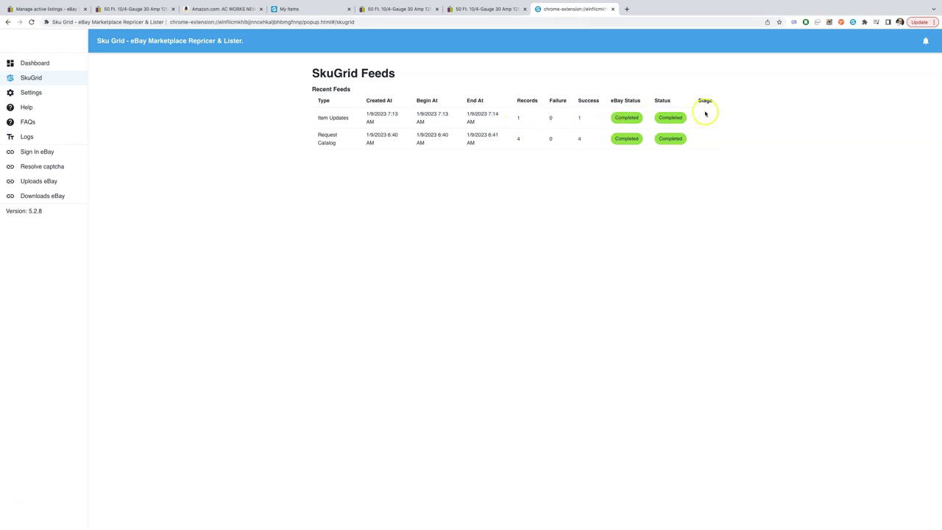
Look through Logs and Settings, then run the Sku Grid new-file request immediately from the Dashboard.
{"action": "left_click", "coordinate": [35, 139]}
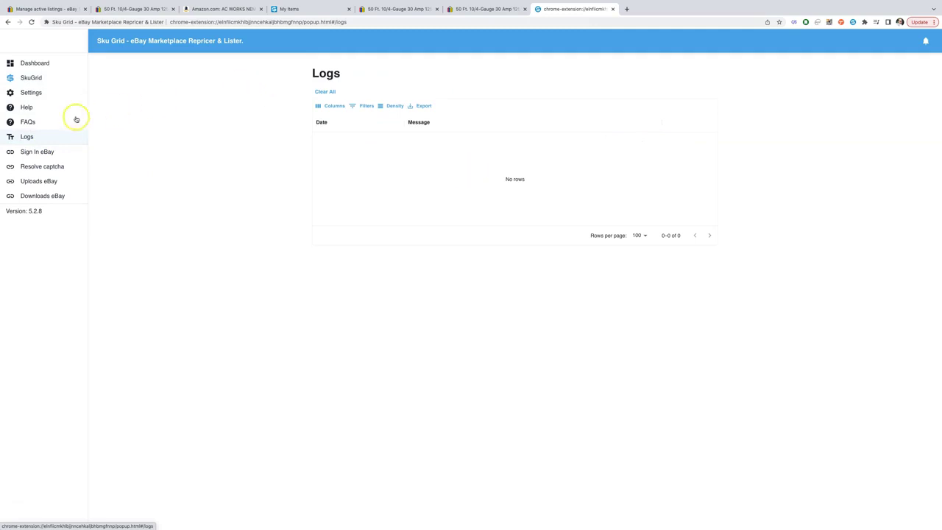
{"action": "left_click", "coordinate": [41, 93]}
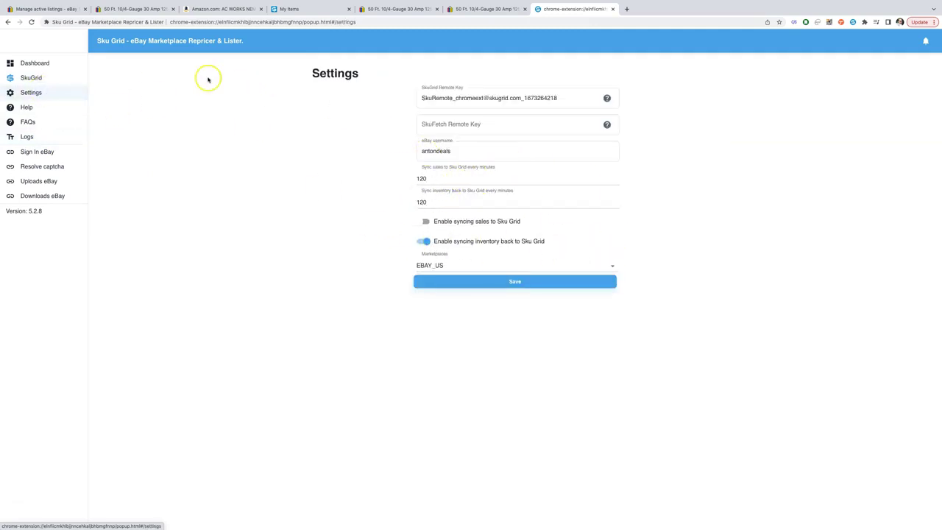
{"action": "left_click", "coordinate": [43, 64]}
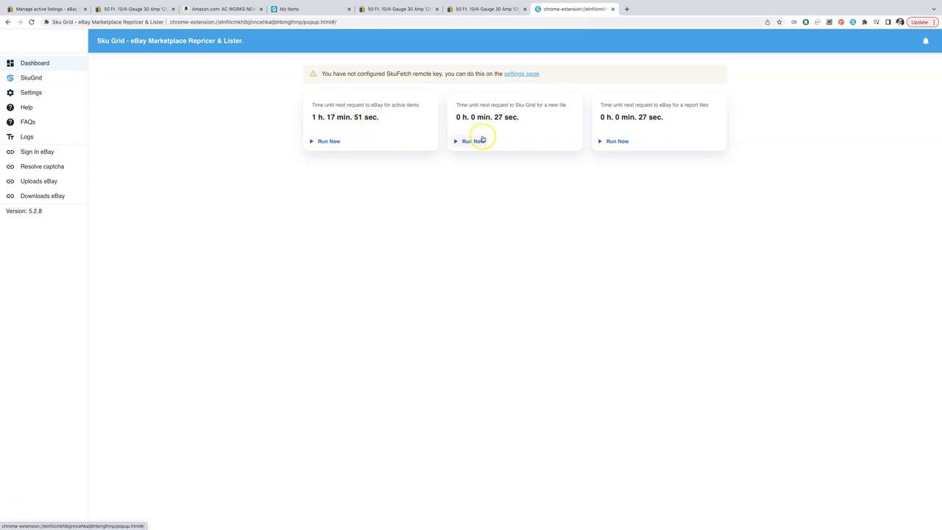
{"action": "left_click_drag", "start_coordinate": [530, 119], "coordinate": [487, 108]}
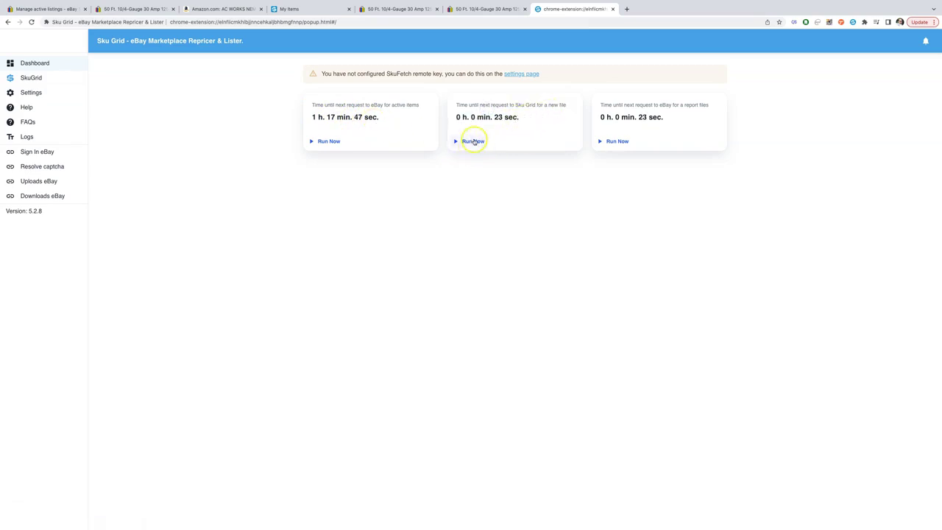
{"action": "left_click", "coordinate": [474, 141]}
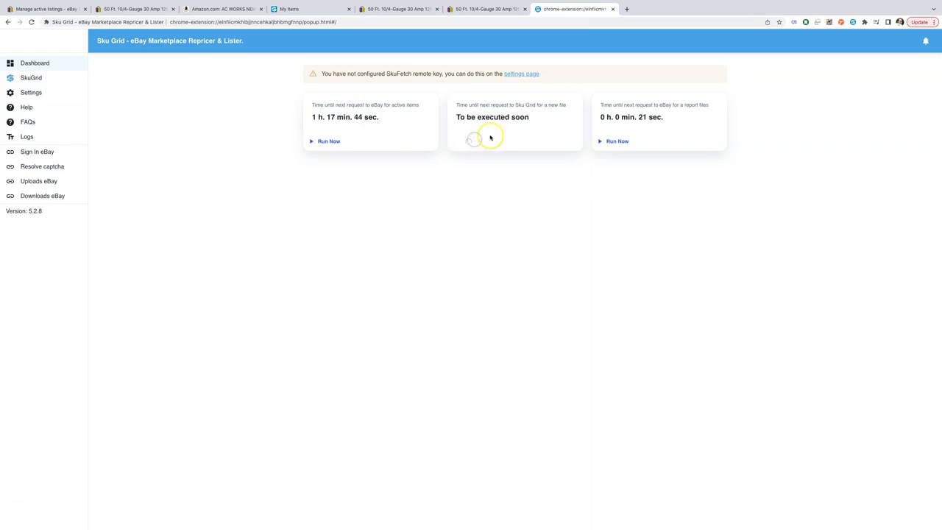